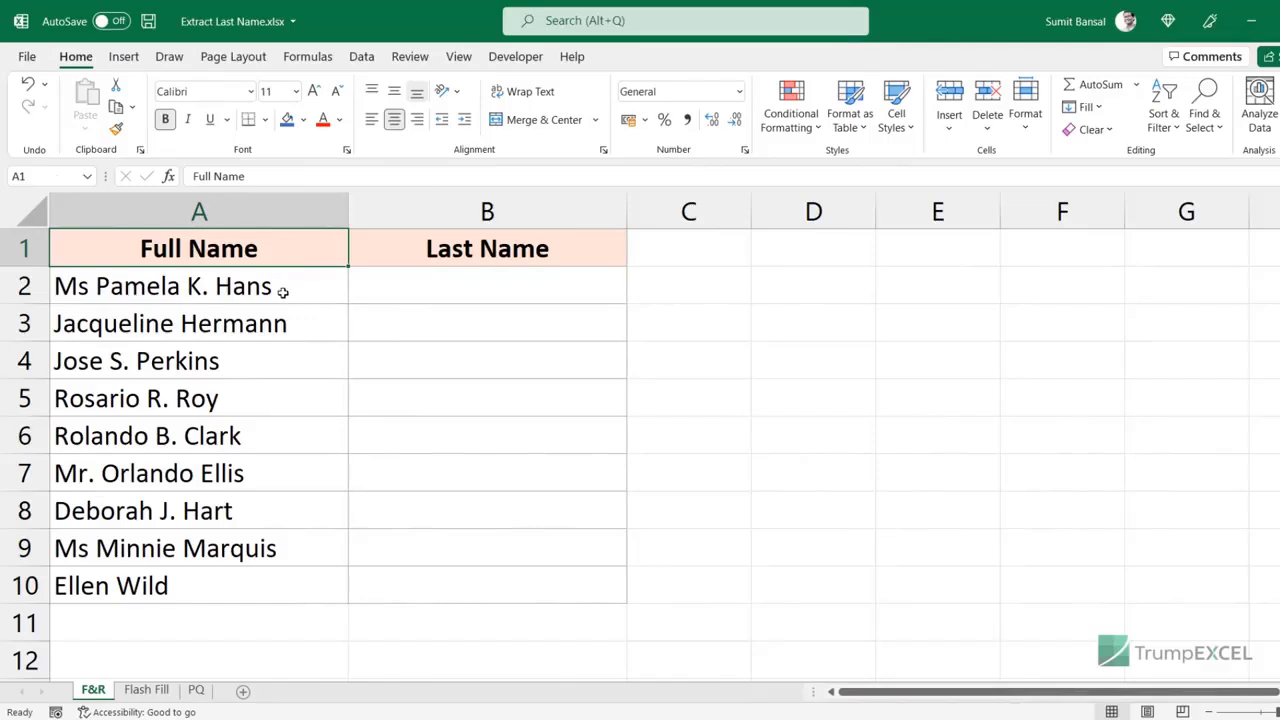
Step: Point out the full names in cells A3, A4 and A2
click(215, 334)
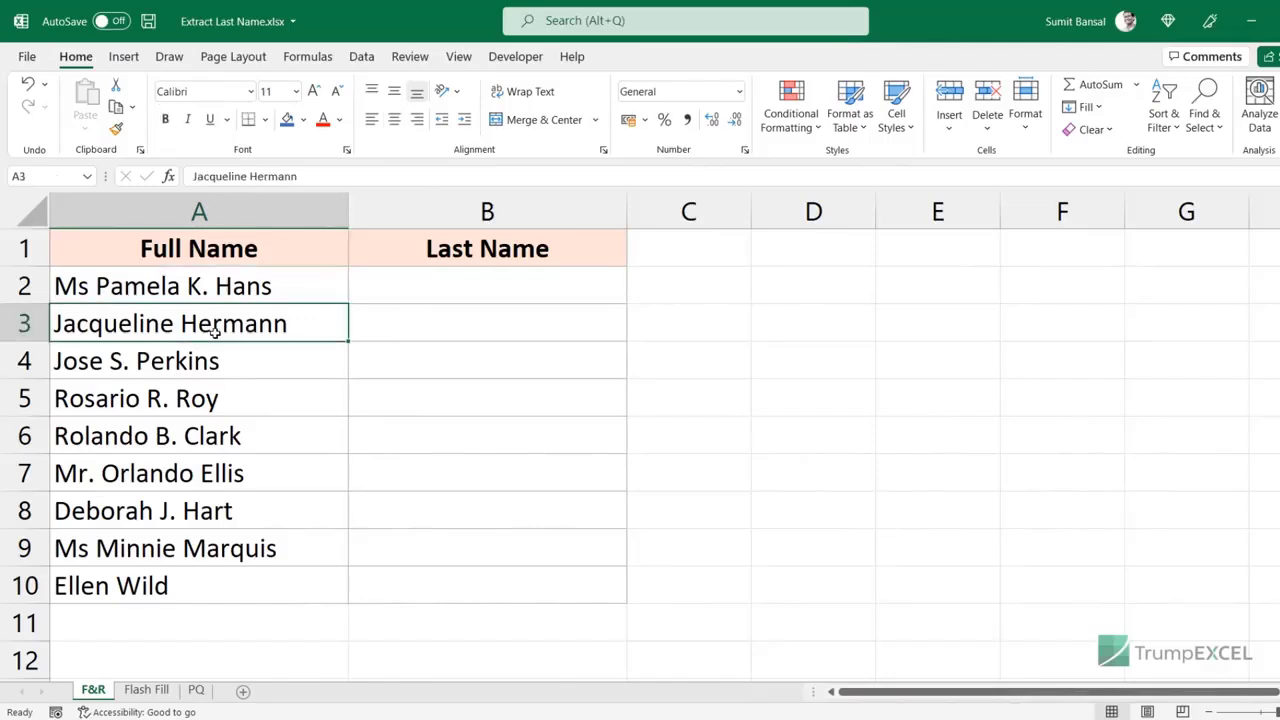
click(208, 360)
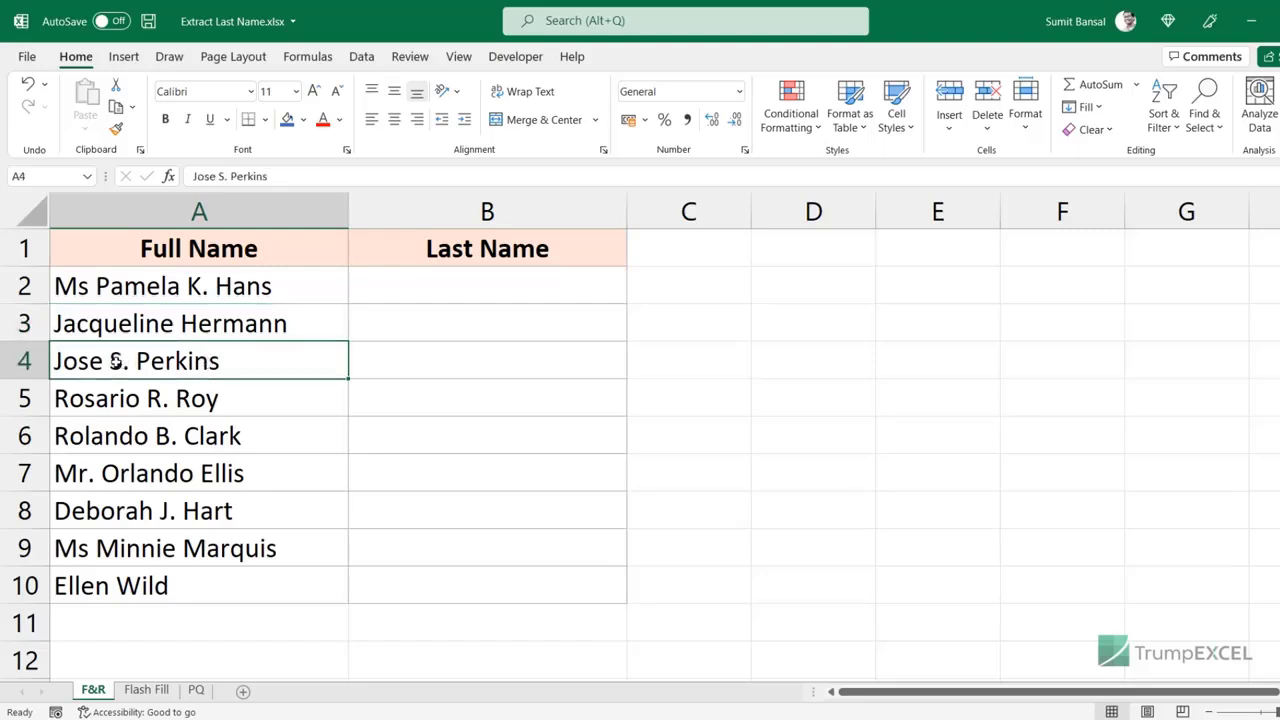
click(105, 289)
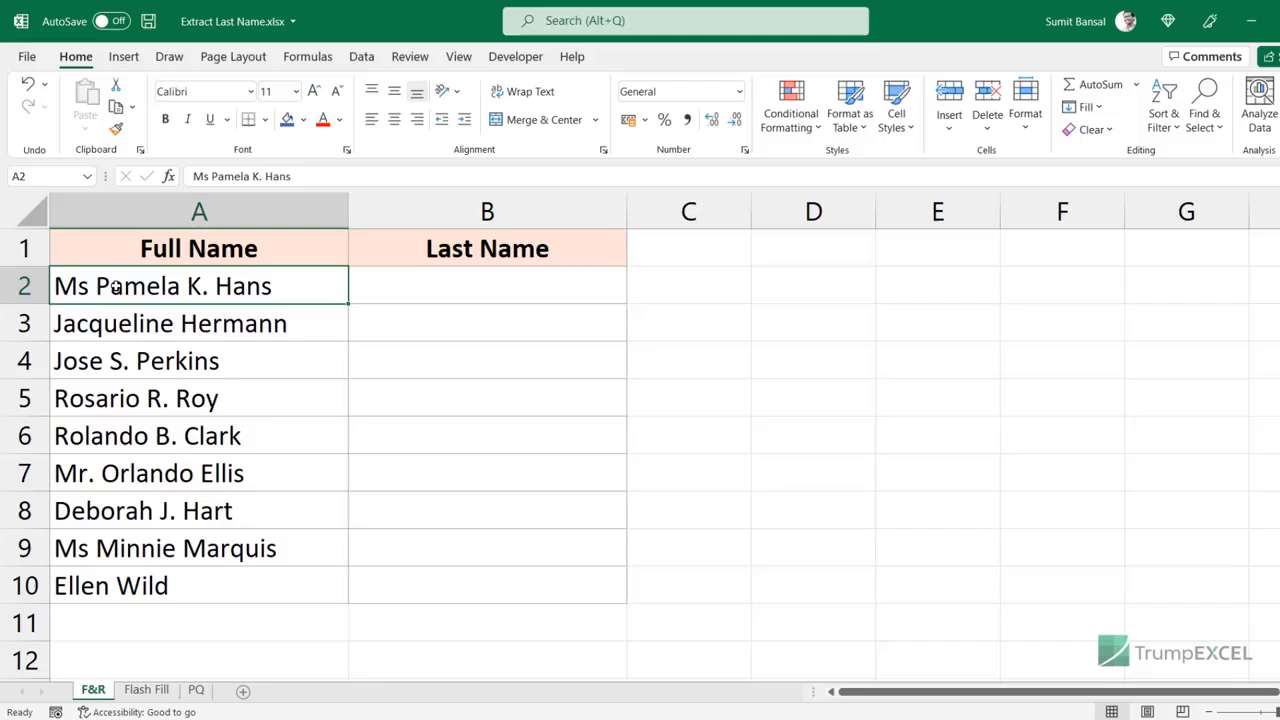
Step: Copy the nine full names from A2:A10 into the Last Name column starting at B2
drag(90, 288, 117, 570)
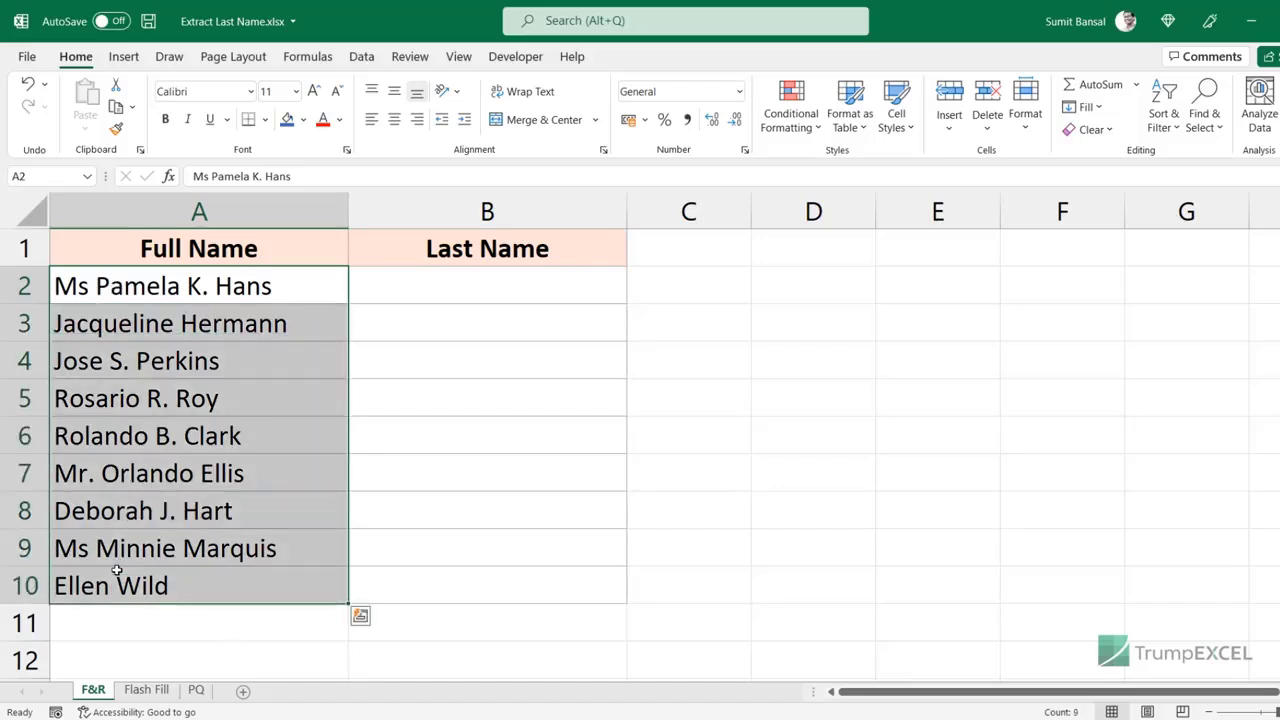
key(ctrl+c)
click(466, 290)
key(ctrl+v)
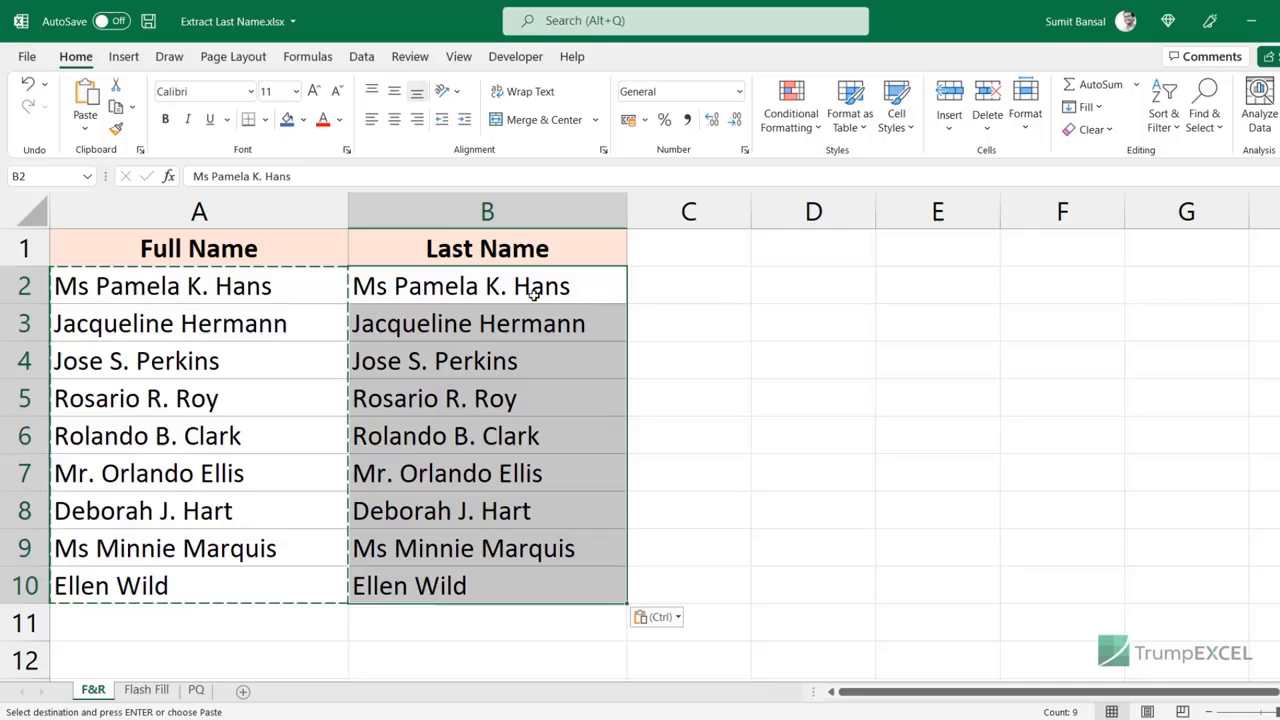
key(ctrl+h)
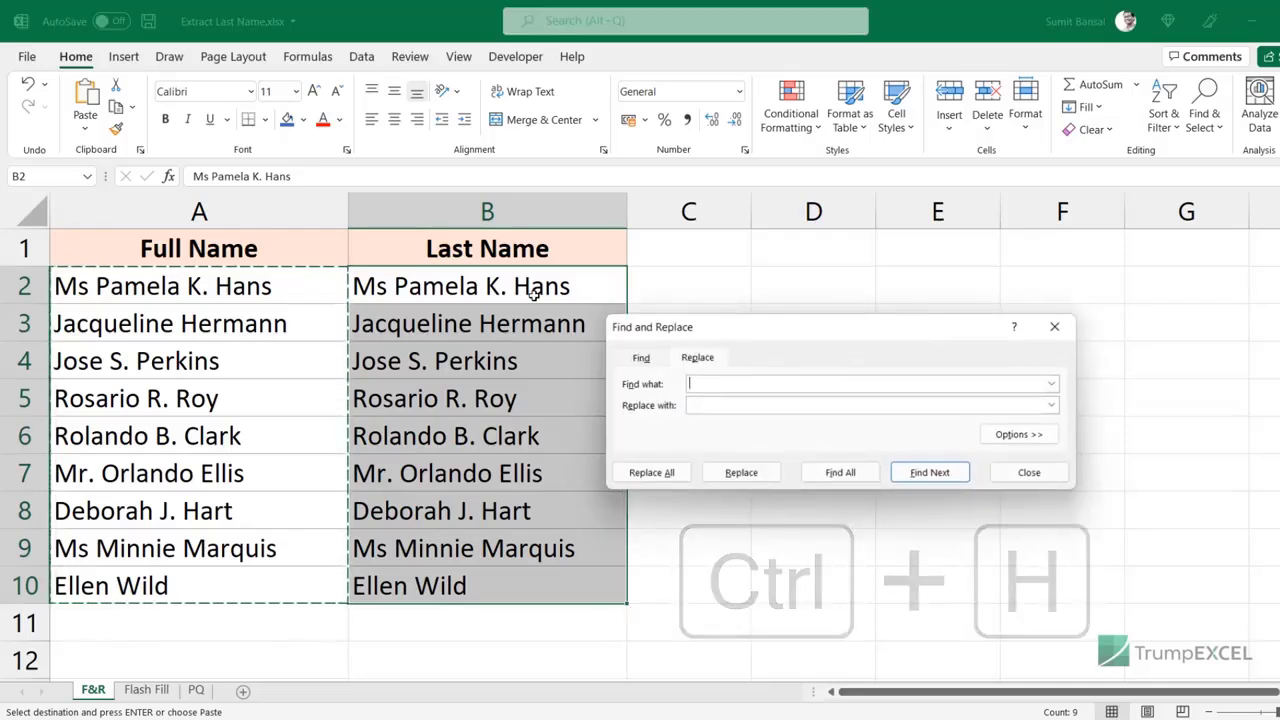
Step: Replace the '* ' pattern with nothing, removing first names and titles in 17 replacements
drag(697, 330, 721, 283)
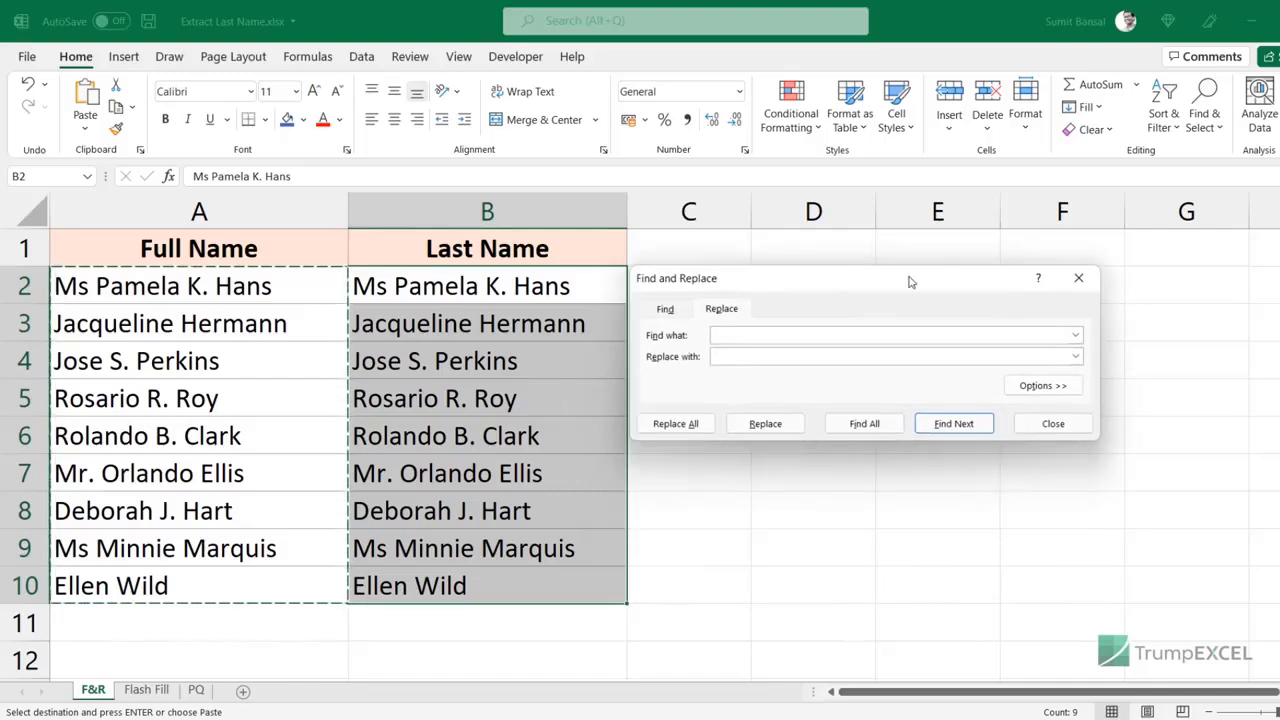
click(1078, 277)
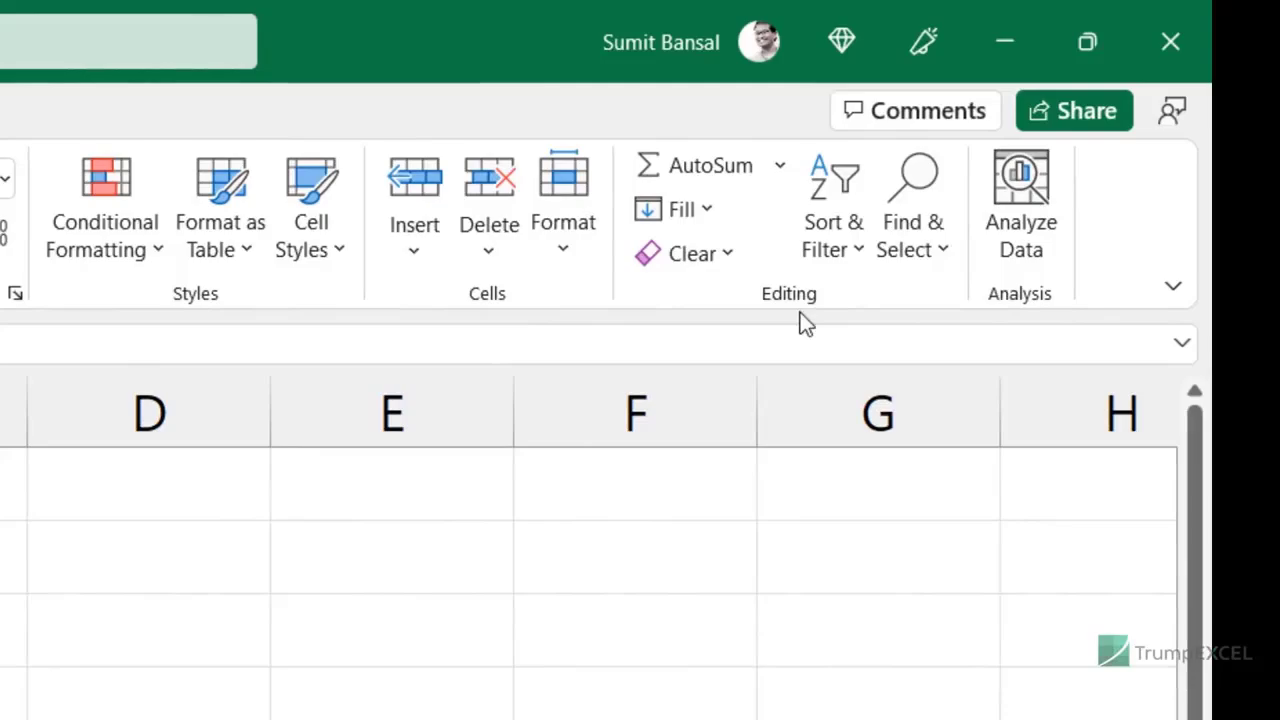
click(920, 258)
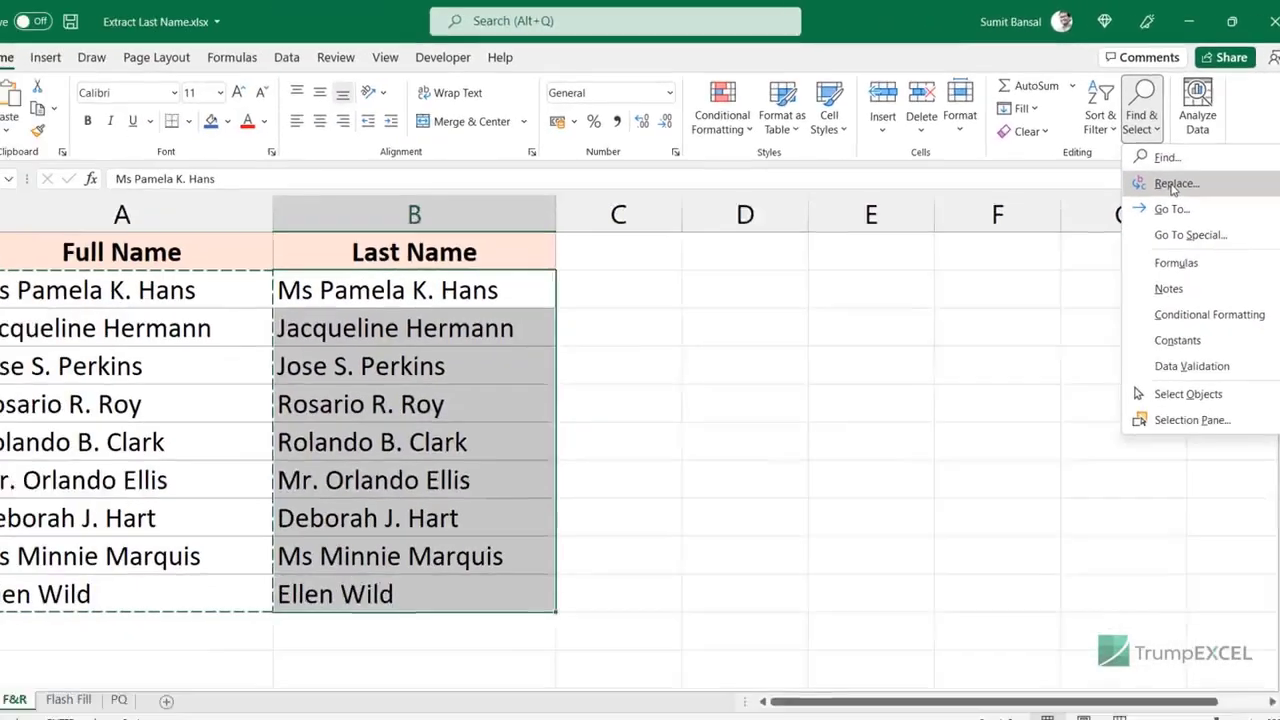
click(972, 354)
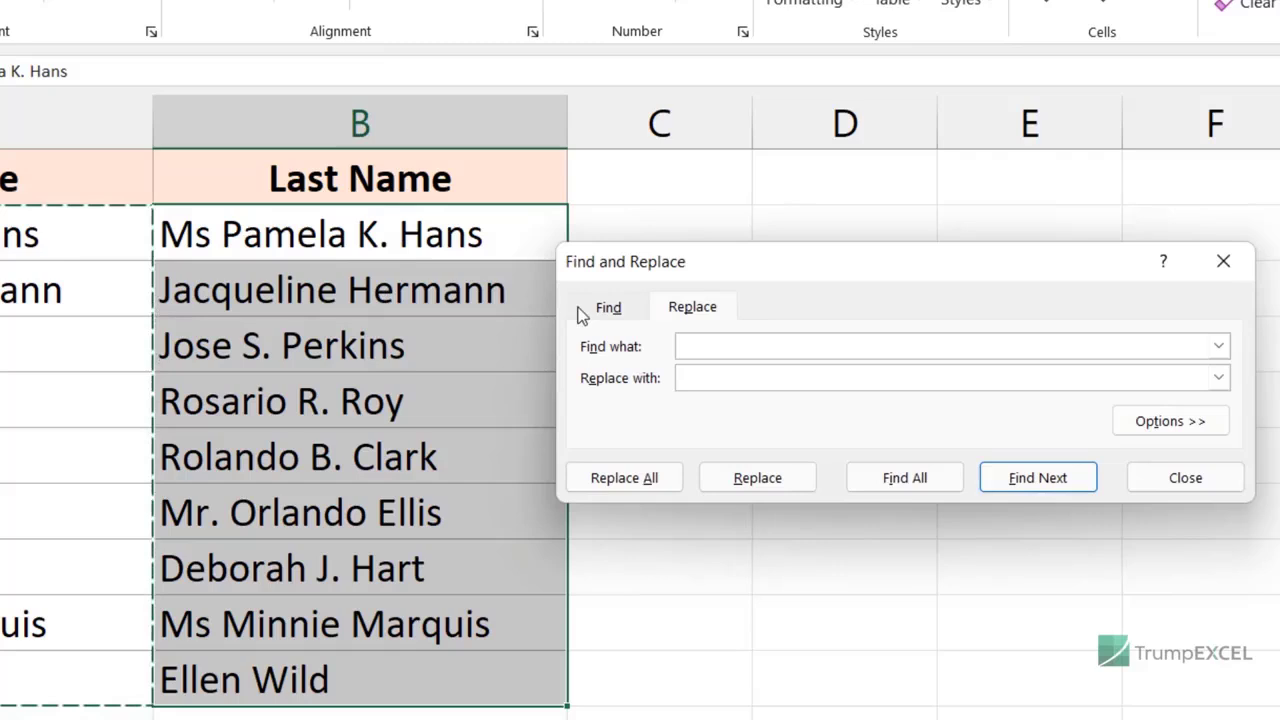
text(*)
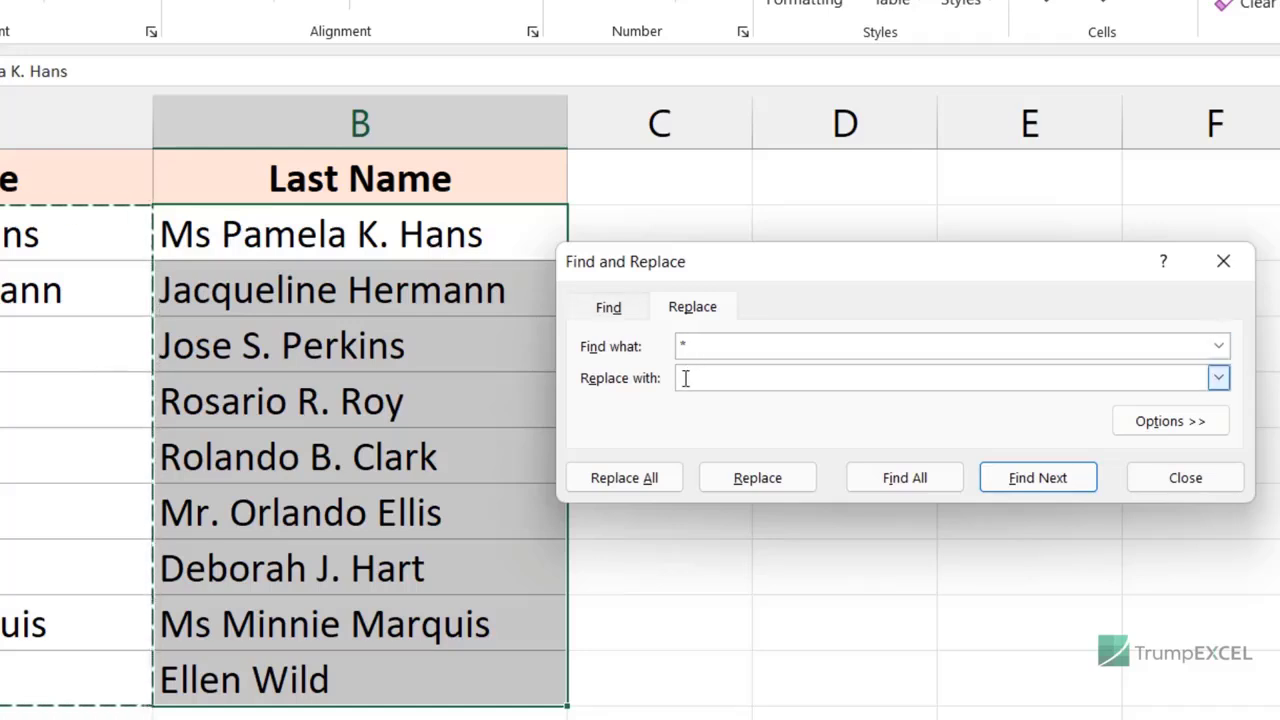
click(651, 480)
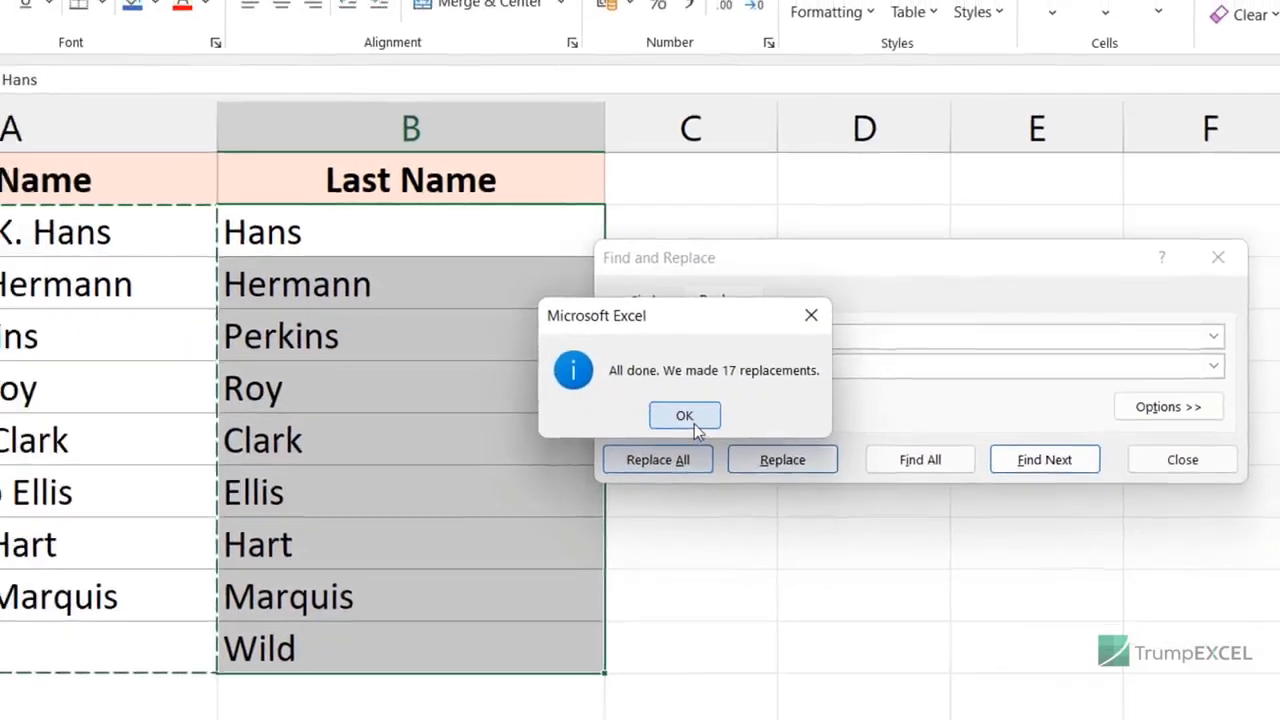
click(655, 433)
key(Escape)
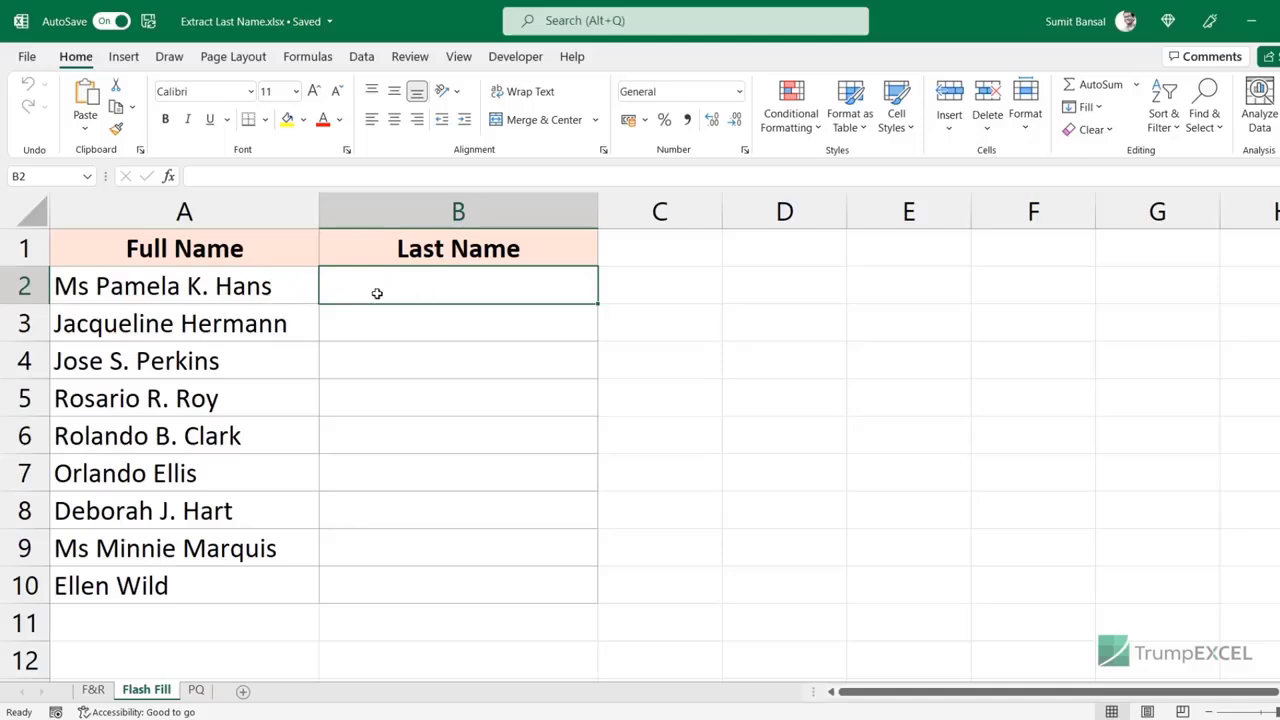
Step: Select Last Name cells B2:B3 on the Flash Fill sheet
drag(380, 289, 382, 311)
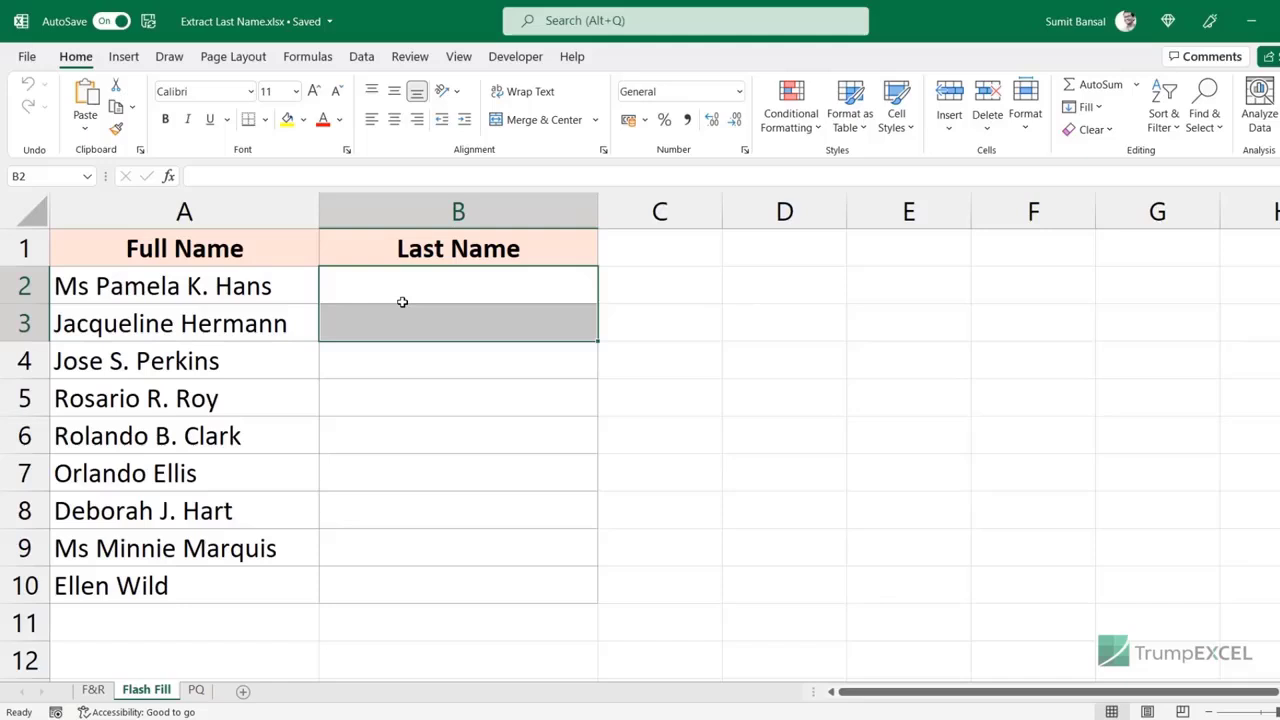
Step: Enter Hans in B2 and Hermann in B3, then accept Flash Fill's suggestions through Wild
click(401, 297)
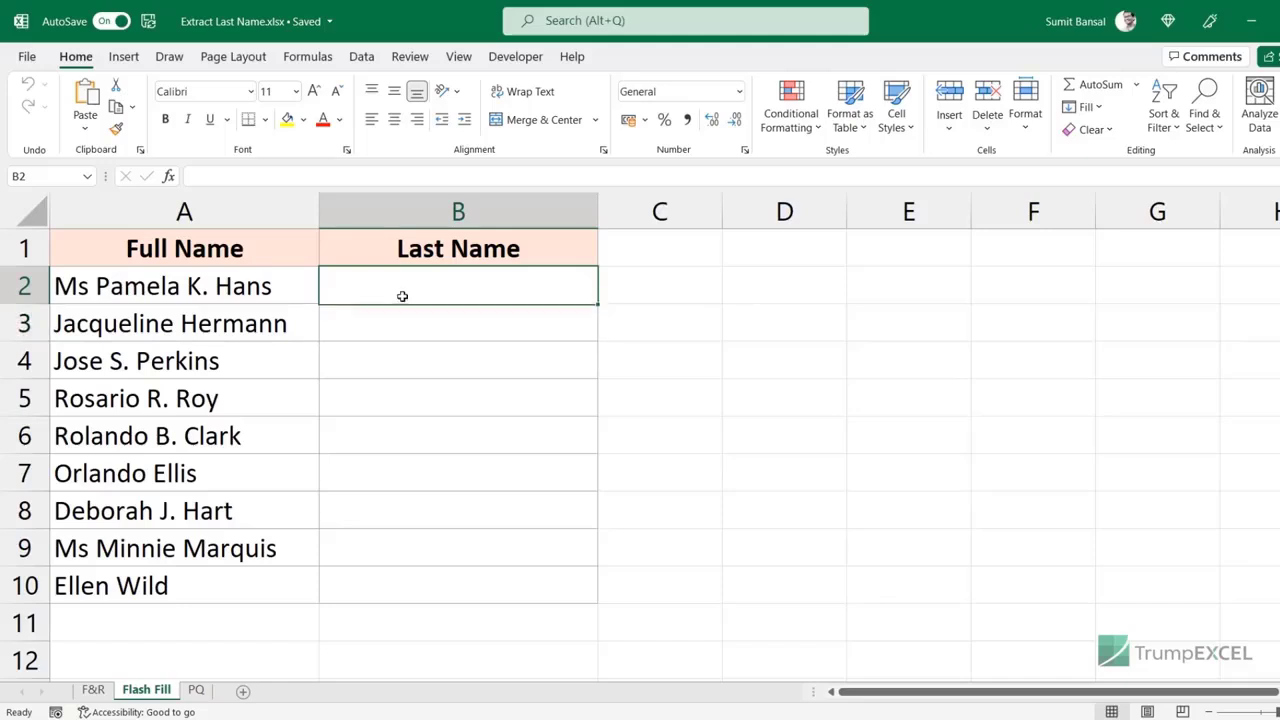
text(hans)
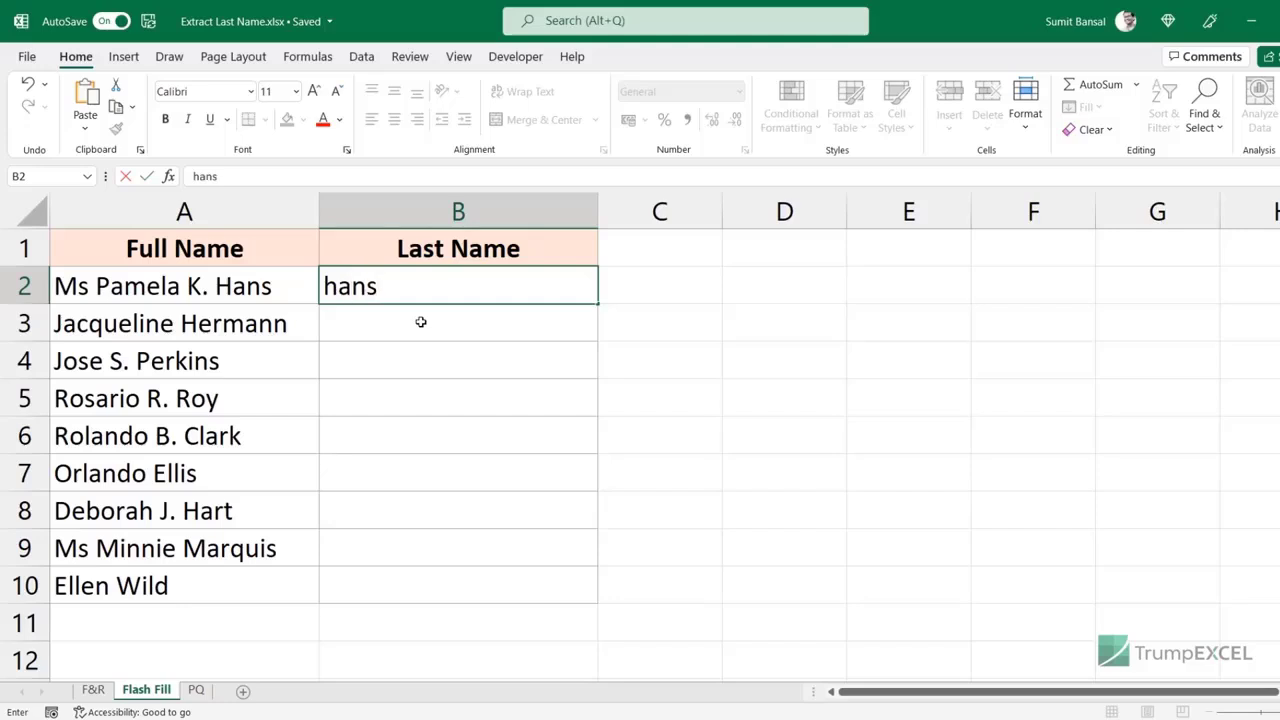
key(BackSpace)
key(BackSpace)
key(BackSpace)
key(BackSpace)
text(Hans)
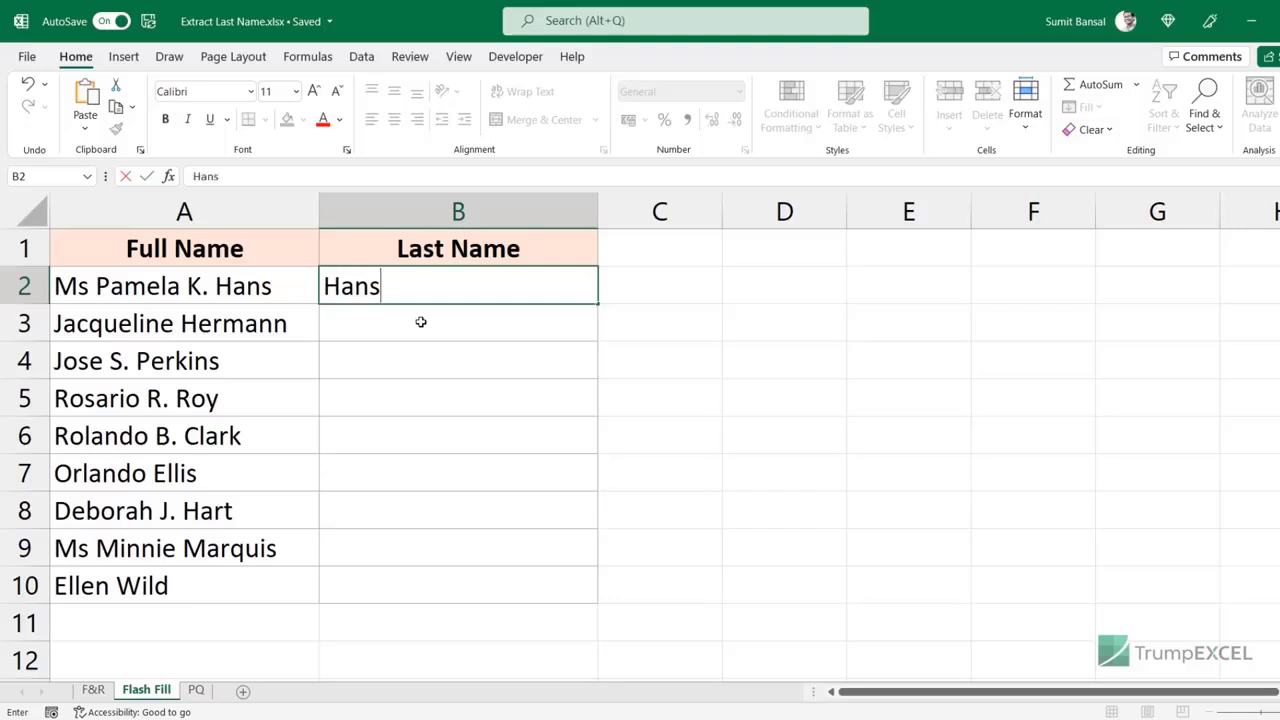
key(Return)
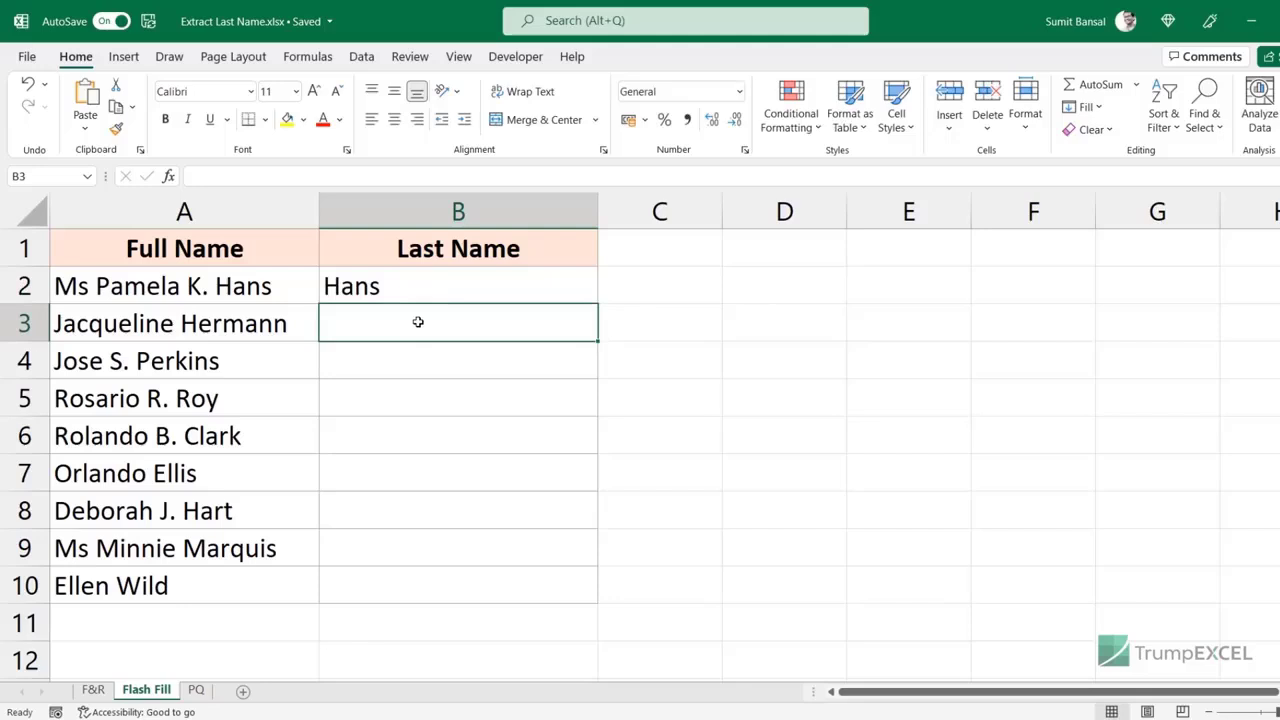
text(Hermann)
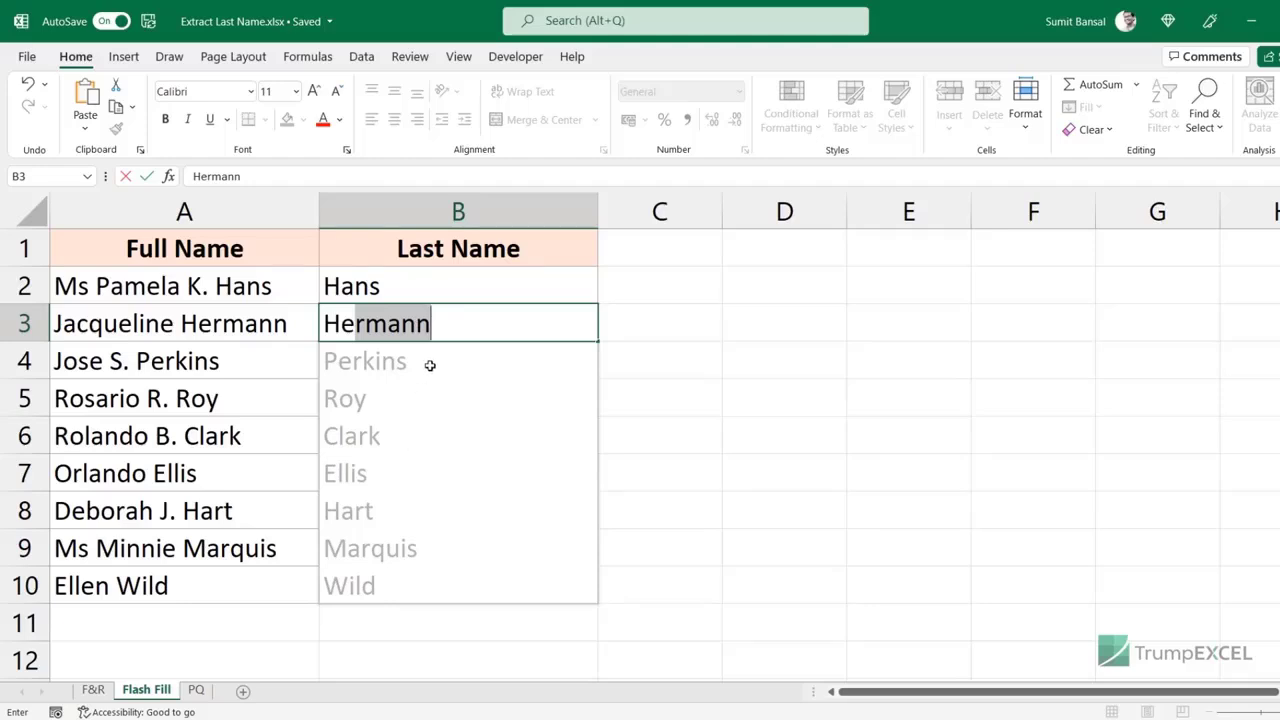
key(Return)
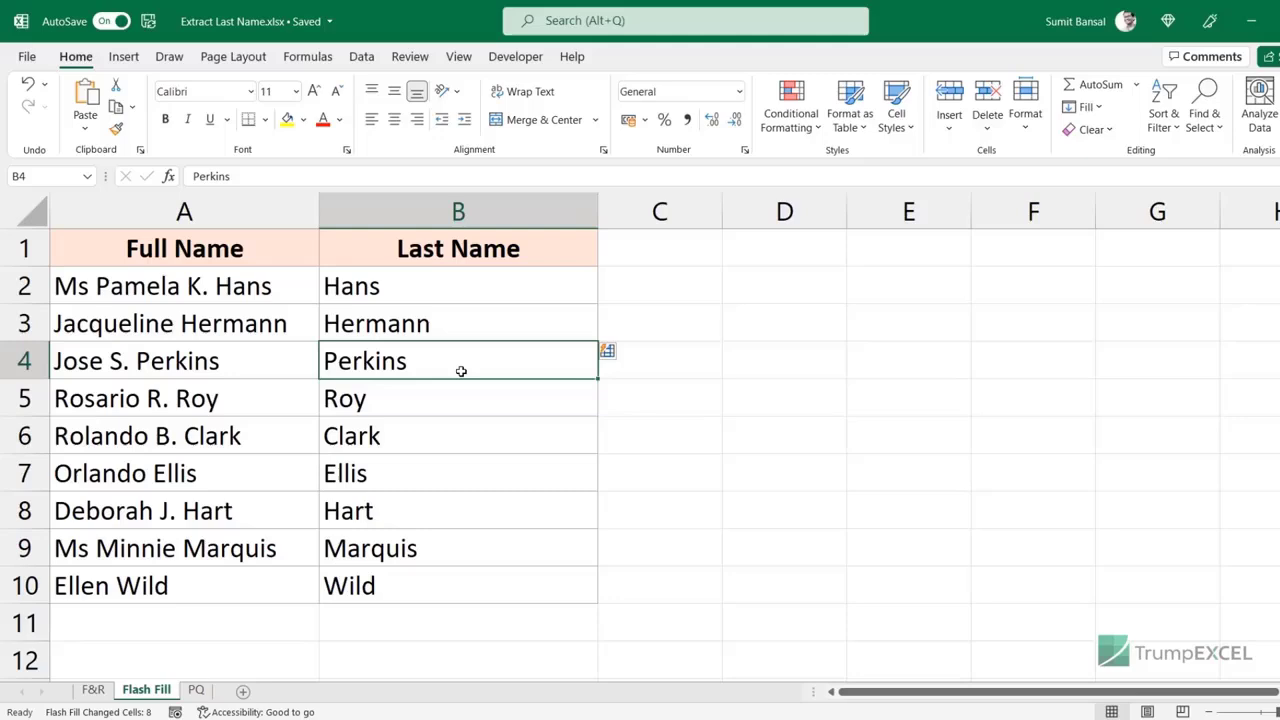
Step: Delete the last names in B4:B10, refill B2:B10 with Flash Fill (Ctrl+E), and view the Fill options
drag(461, 371, 458, 571)
key(Delete)
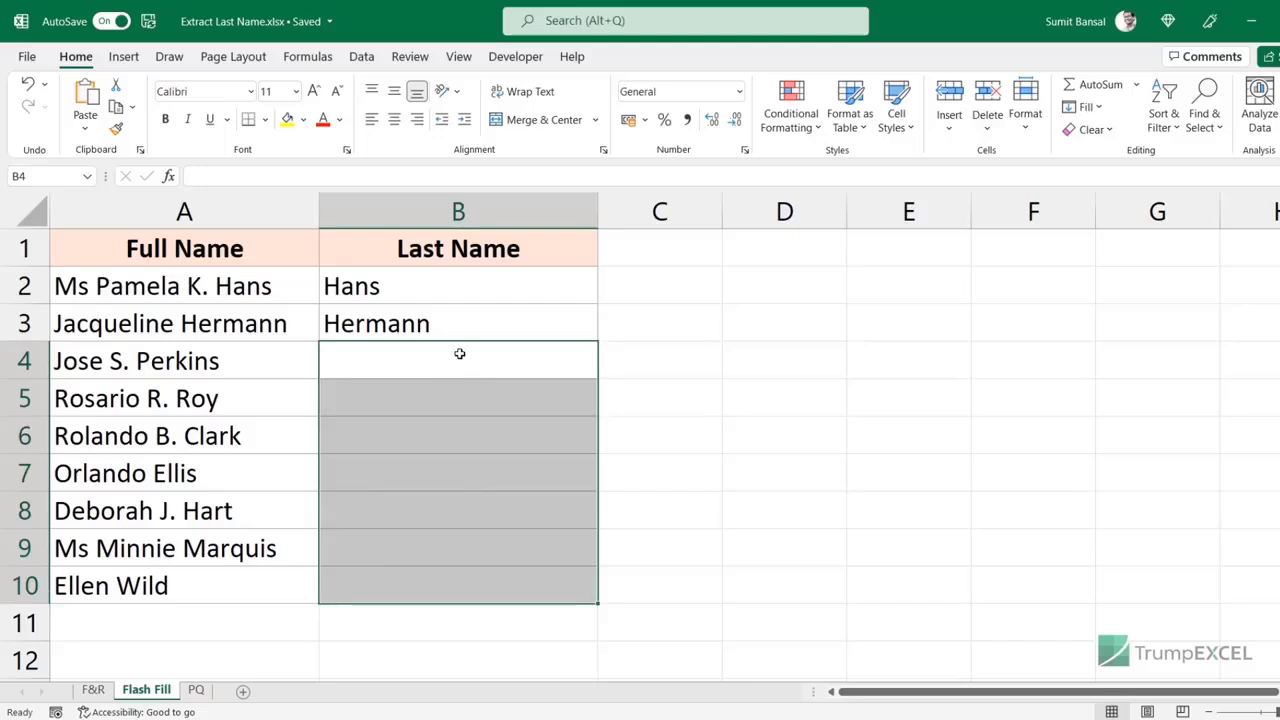
drag(463, 296, 457, 578)
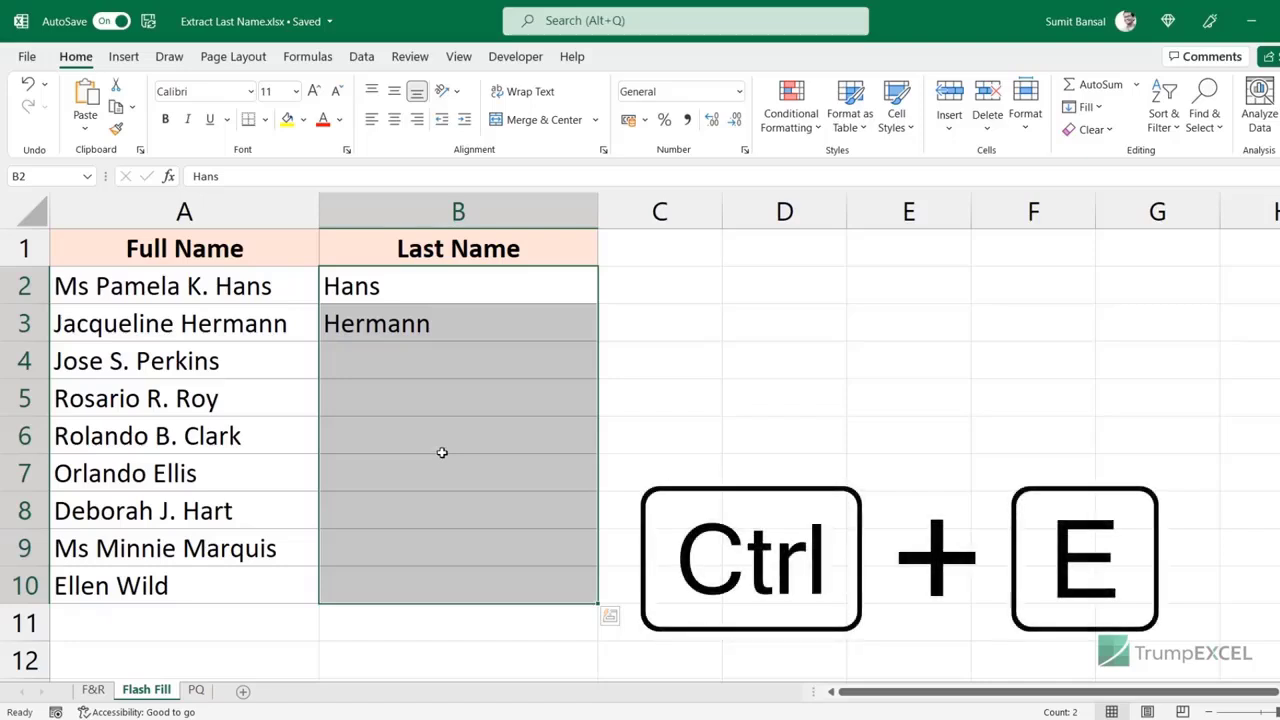
key(ctrl+e)
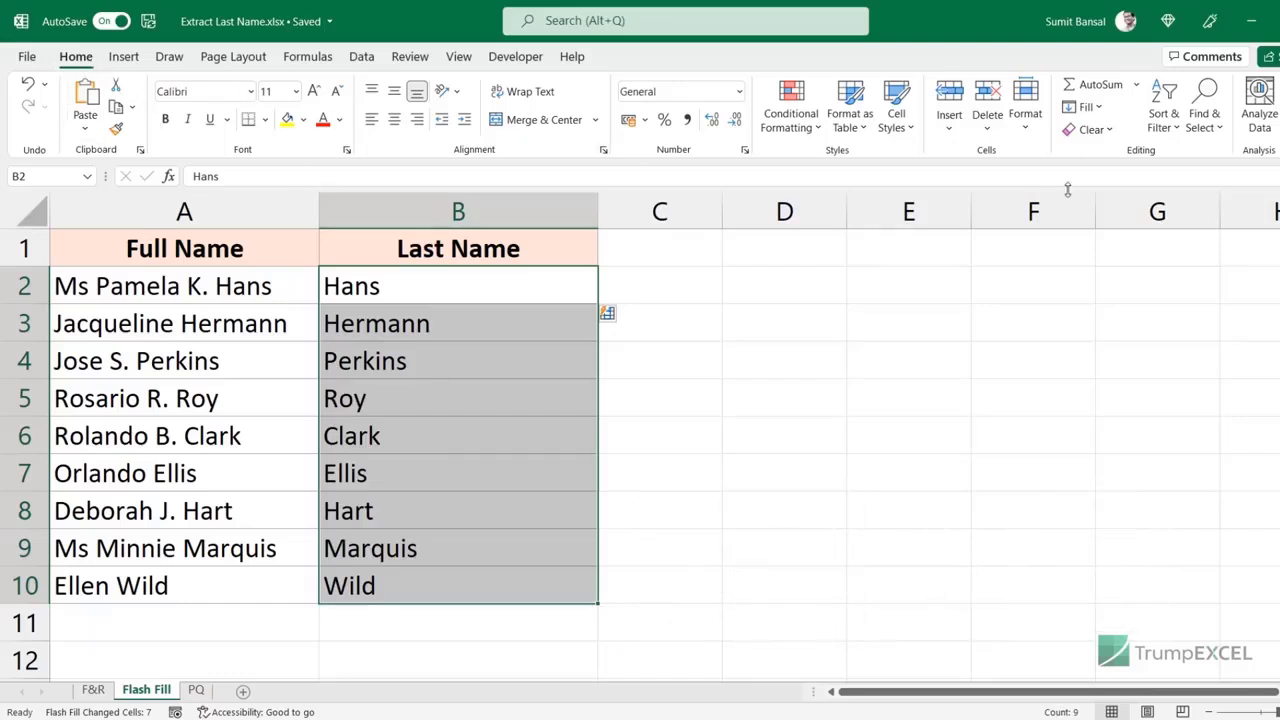
click(1099, 108)
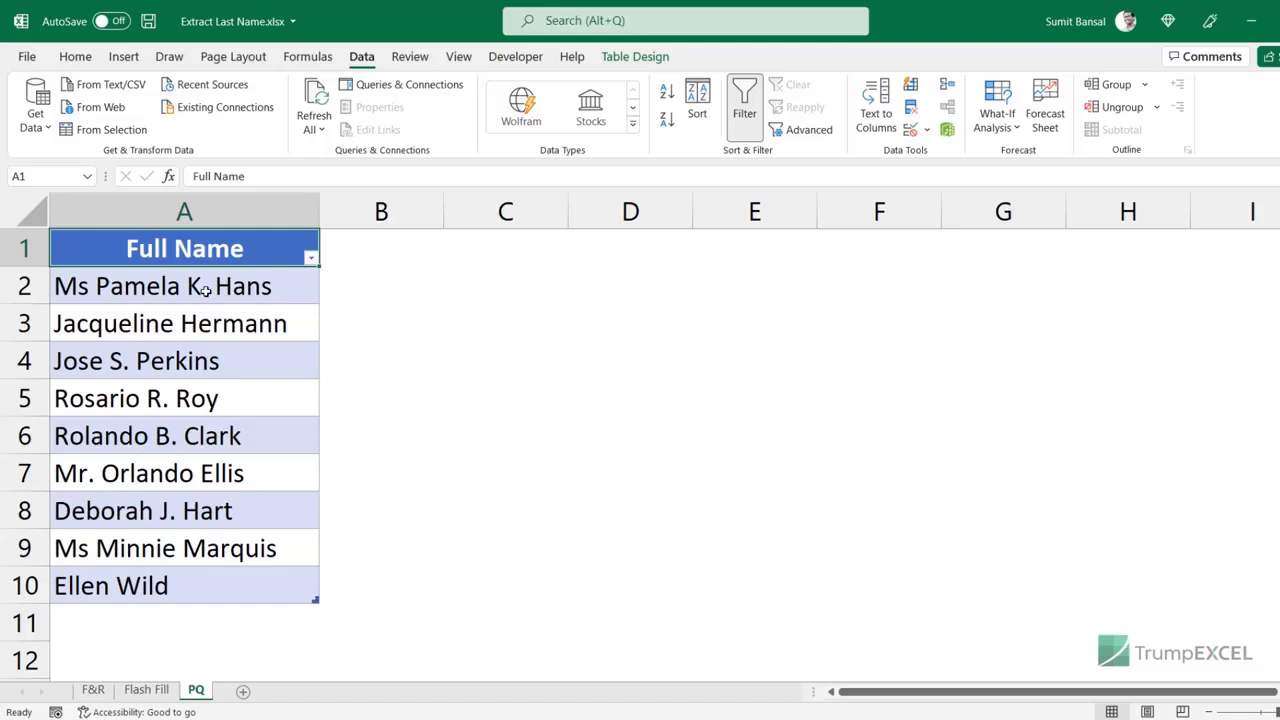
Step: Send the Full Name table to Power Query as Table1 using Data > From Selection
click(205, 288)
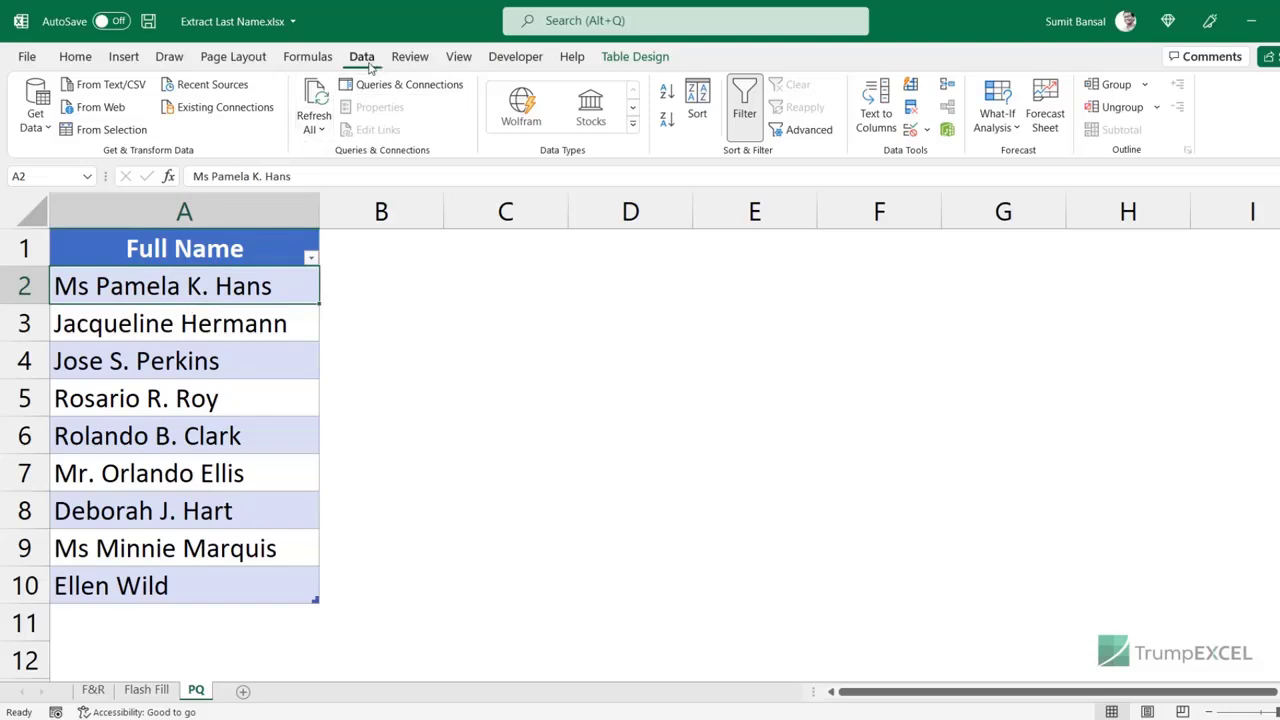
click(113, 129)
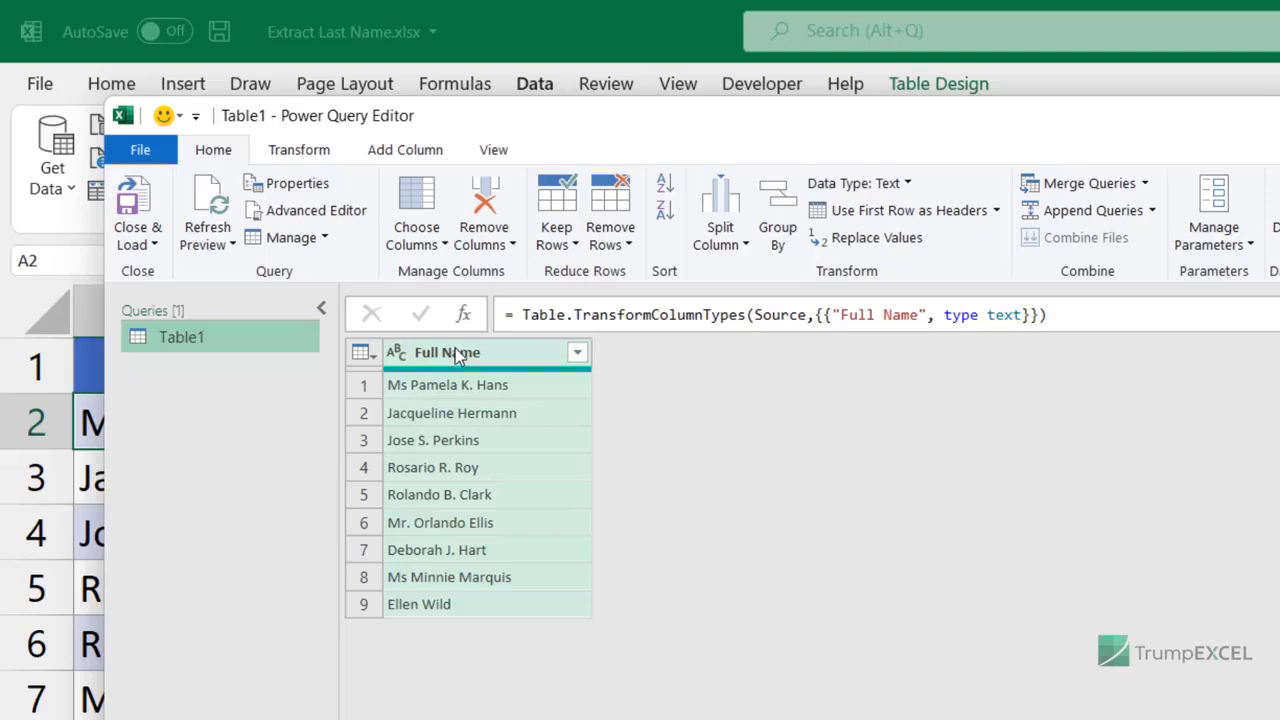
right_click(456, 352)
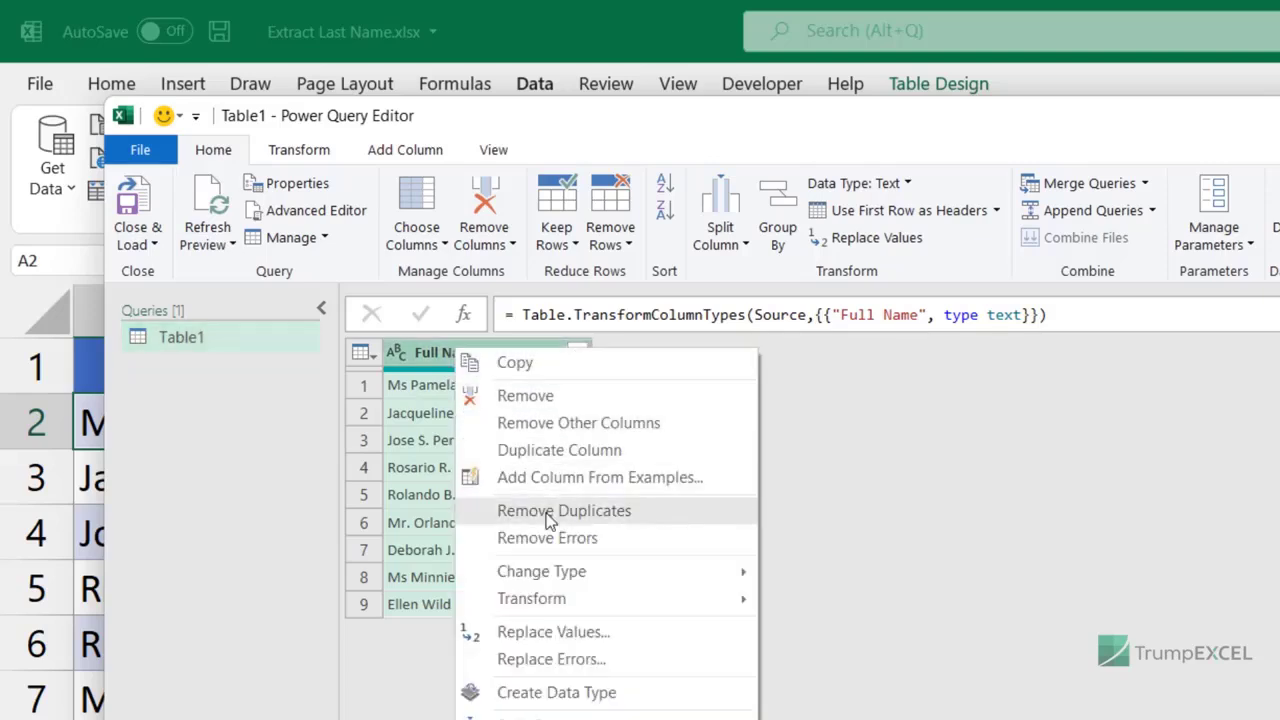
Step: Duplicate Full Name and set the copy to split by Space at the right-most delimiter
click(615, 450)
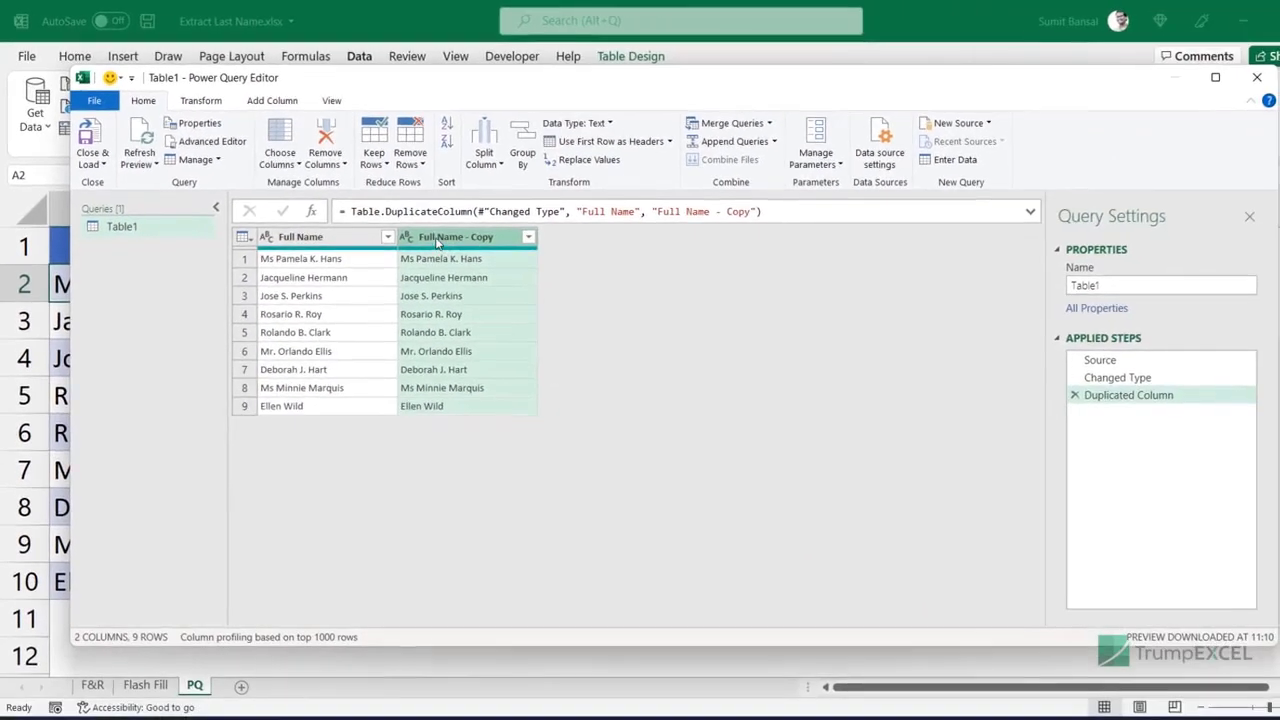
right_click(494, 269)
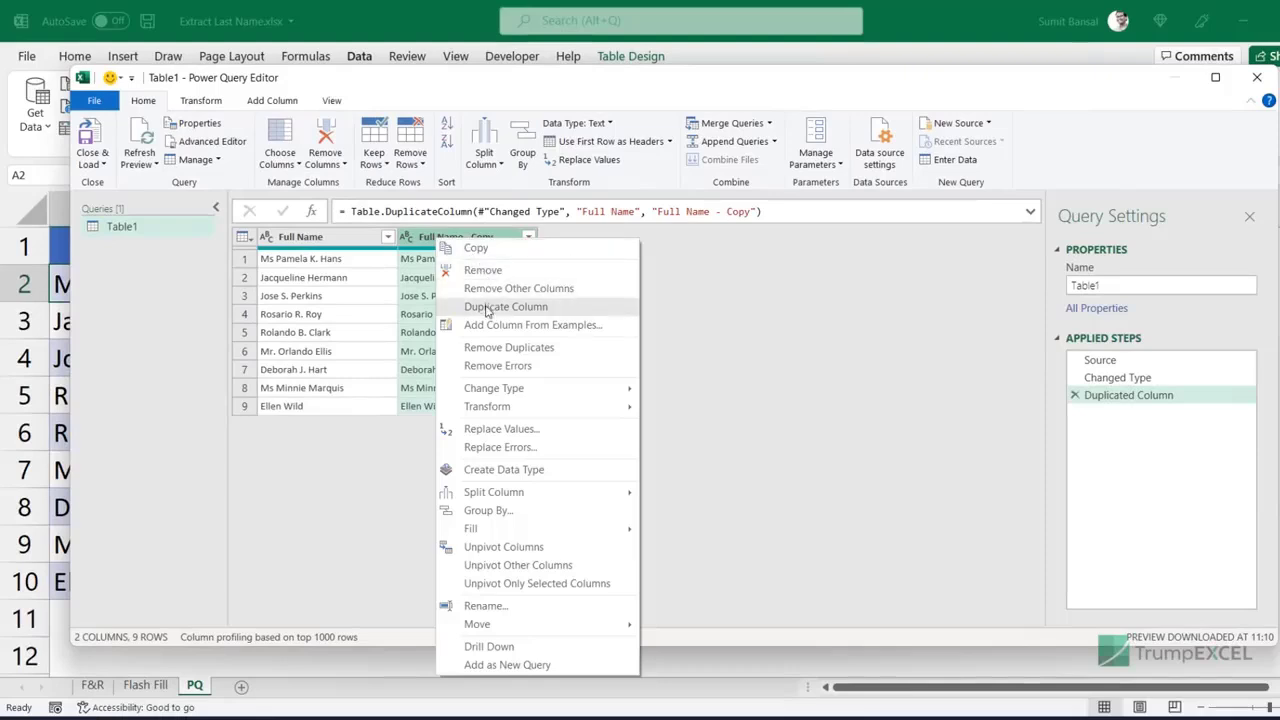
mouse_move(605, 495)
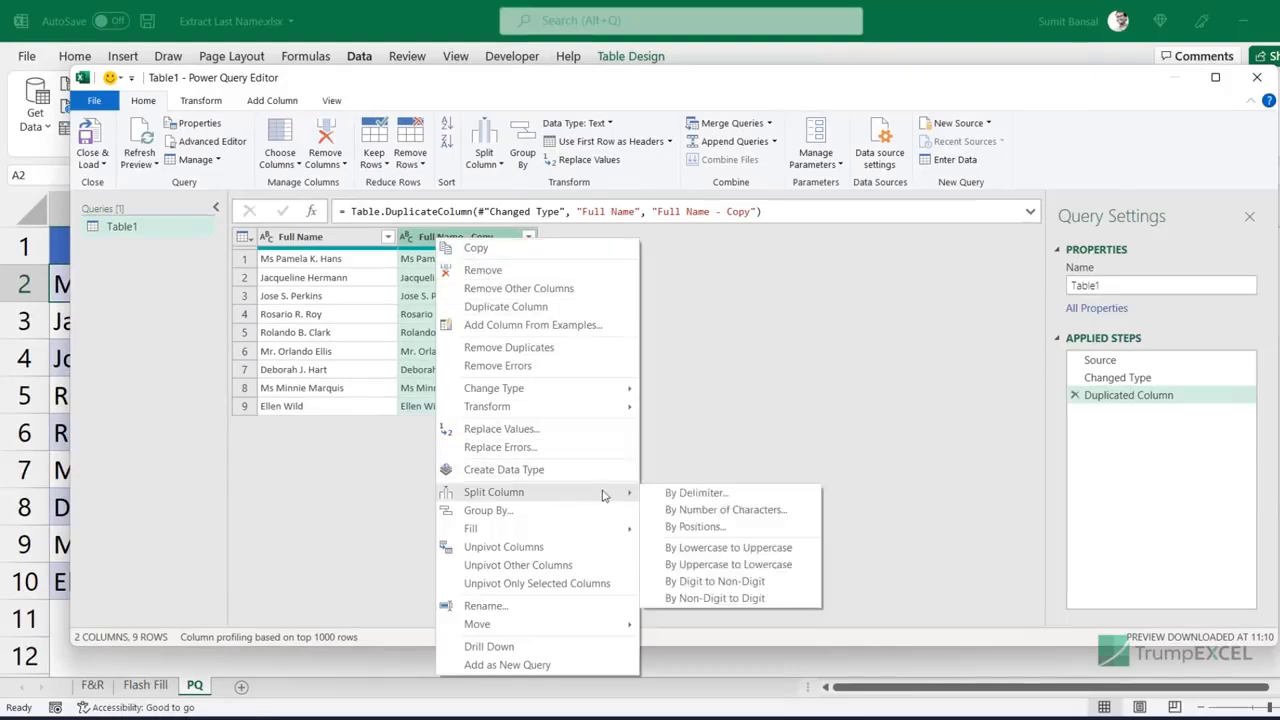
click(690, 493)
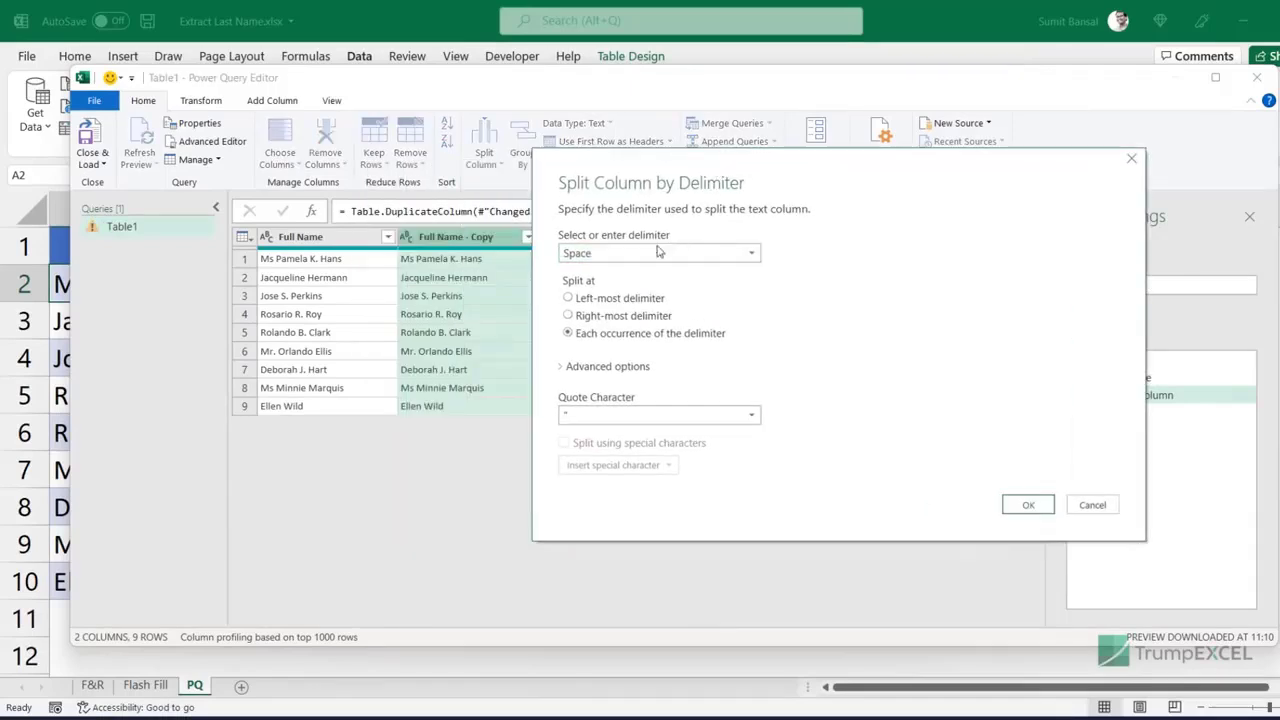
drag(645, 166, 667, 157)
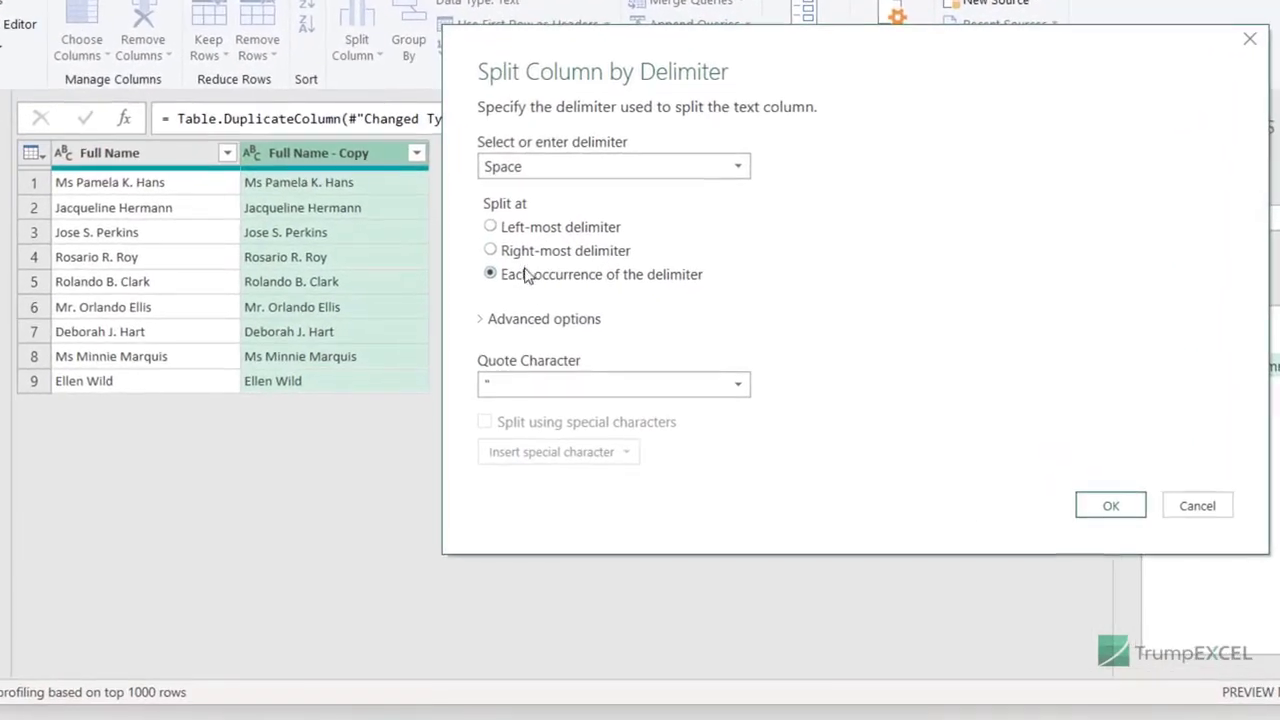
click(506, 254)
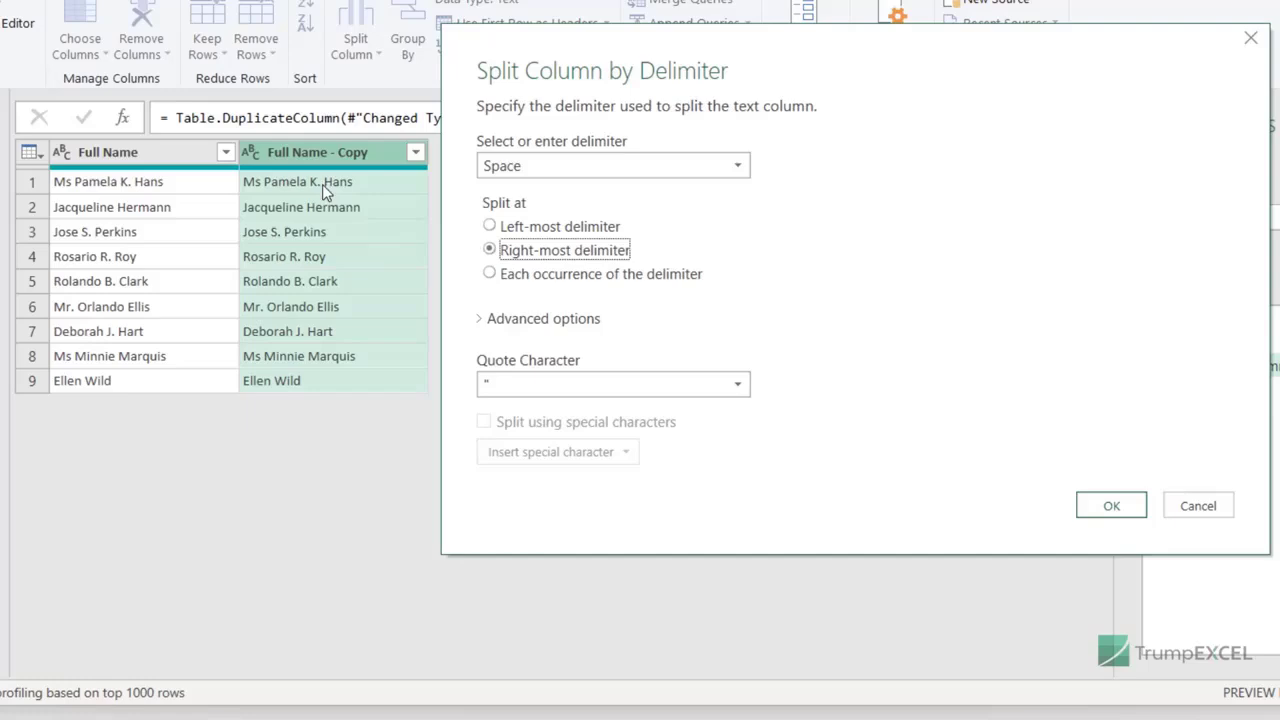
Step: Apply the split, remove Full Name - Copy.1, and rename the surname column to 'Last Name'
click(1111, 505)
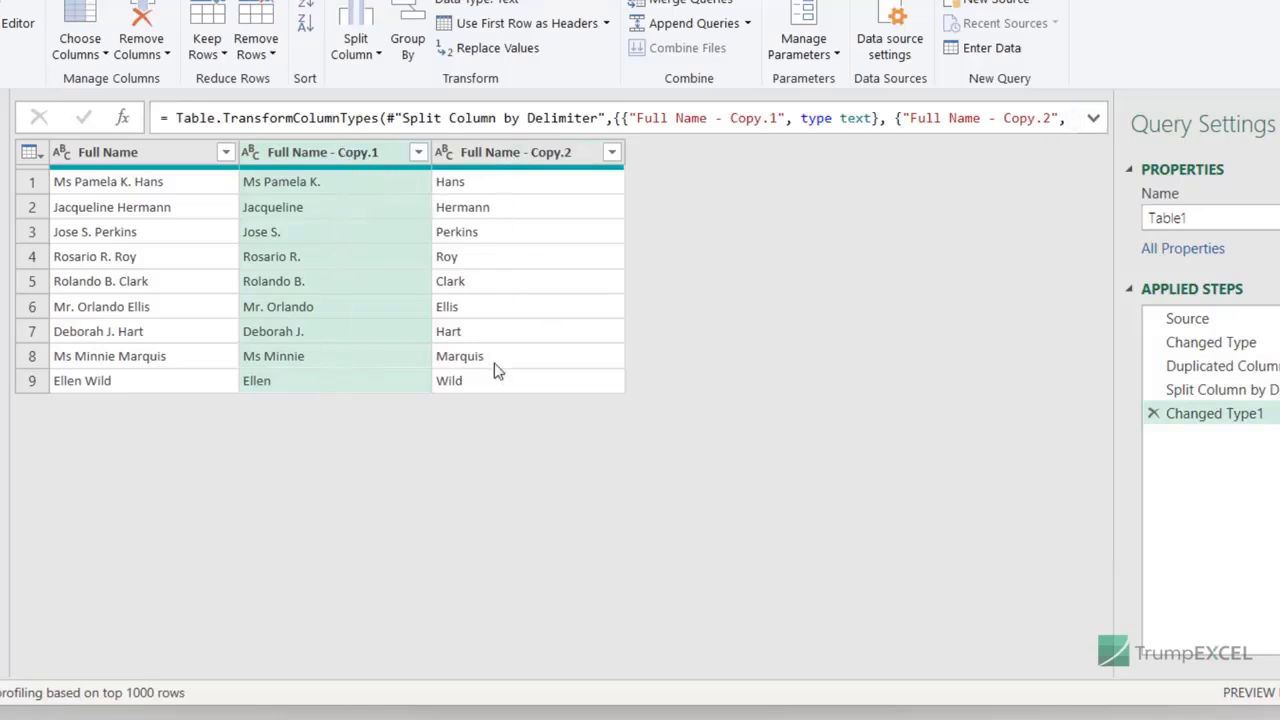
right_click(305, 162)
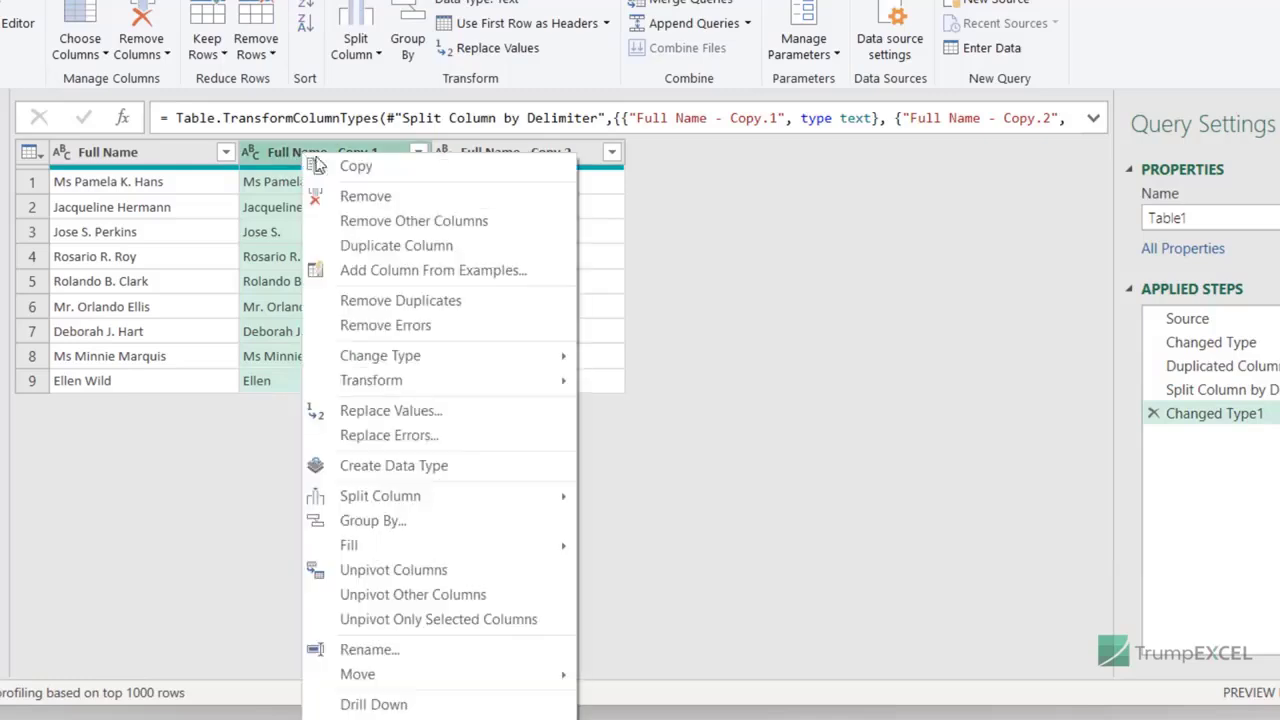
click(360, 200)
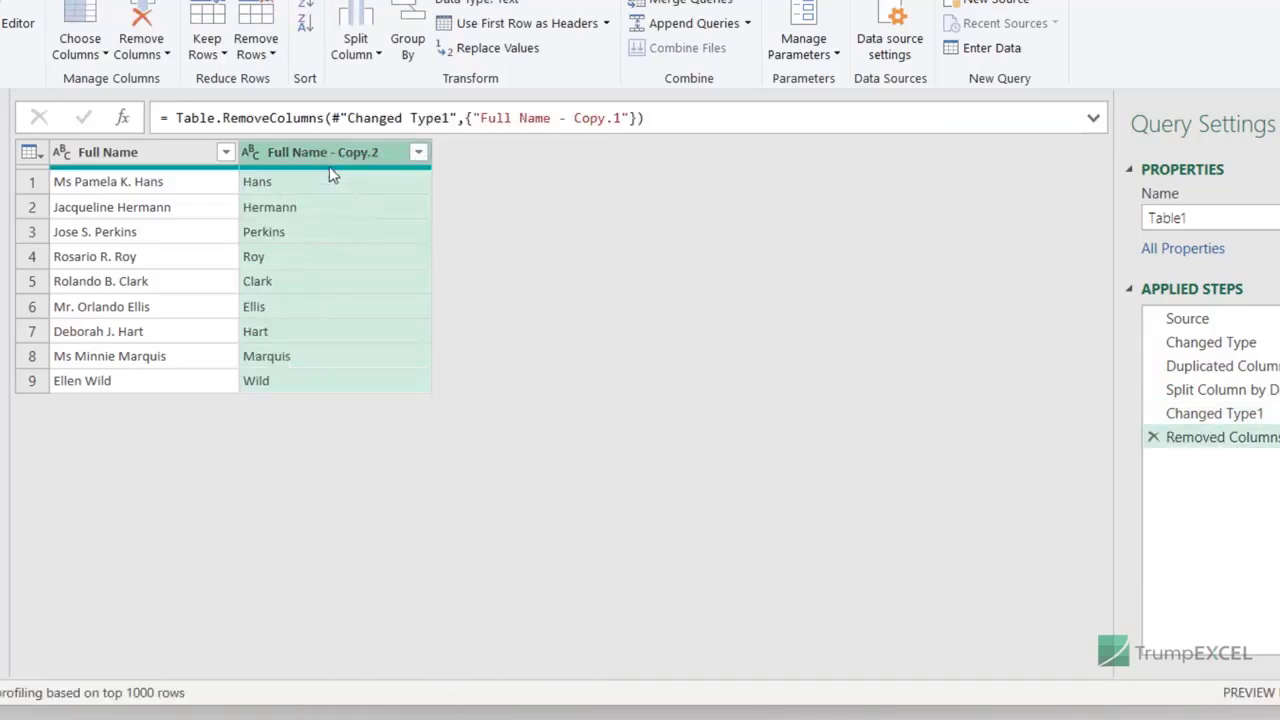
double_click(323, 151)
text(Last)
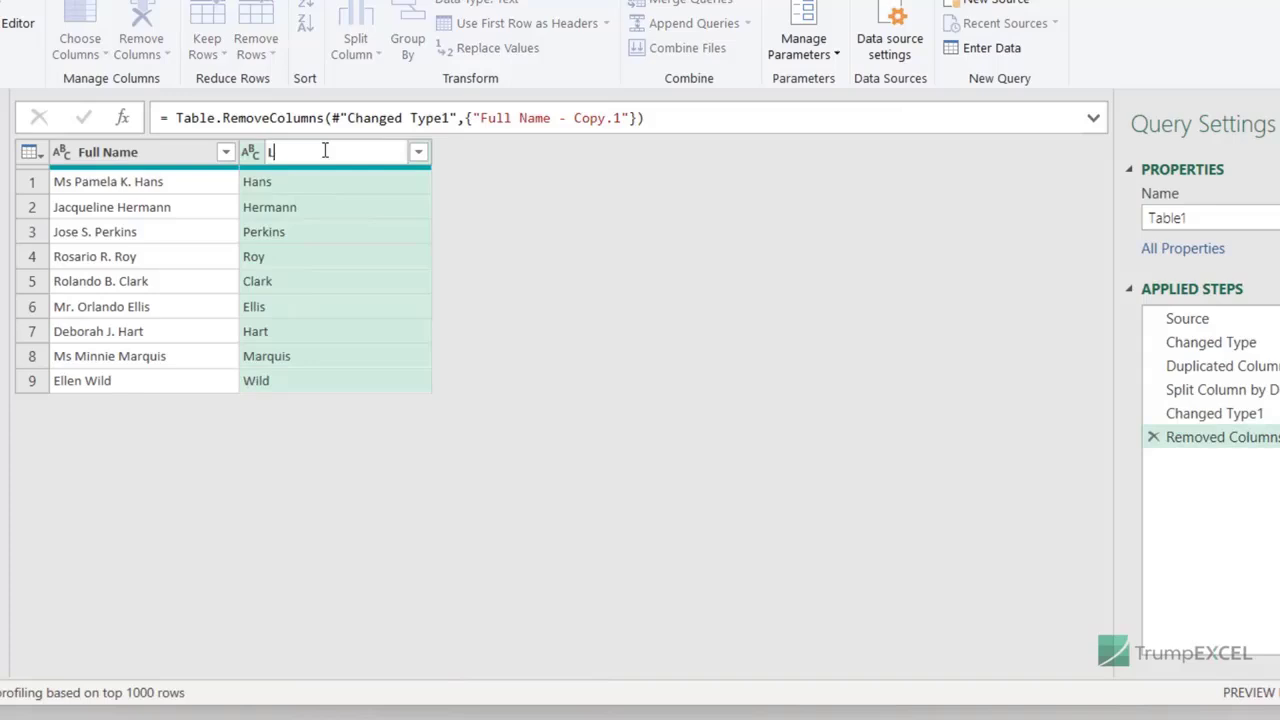
text( Name)
click(558, 268)
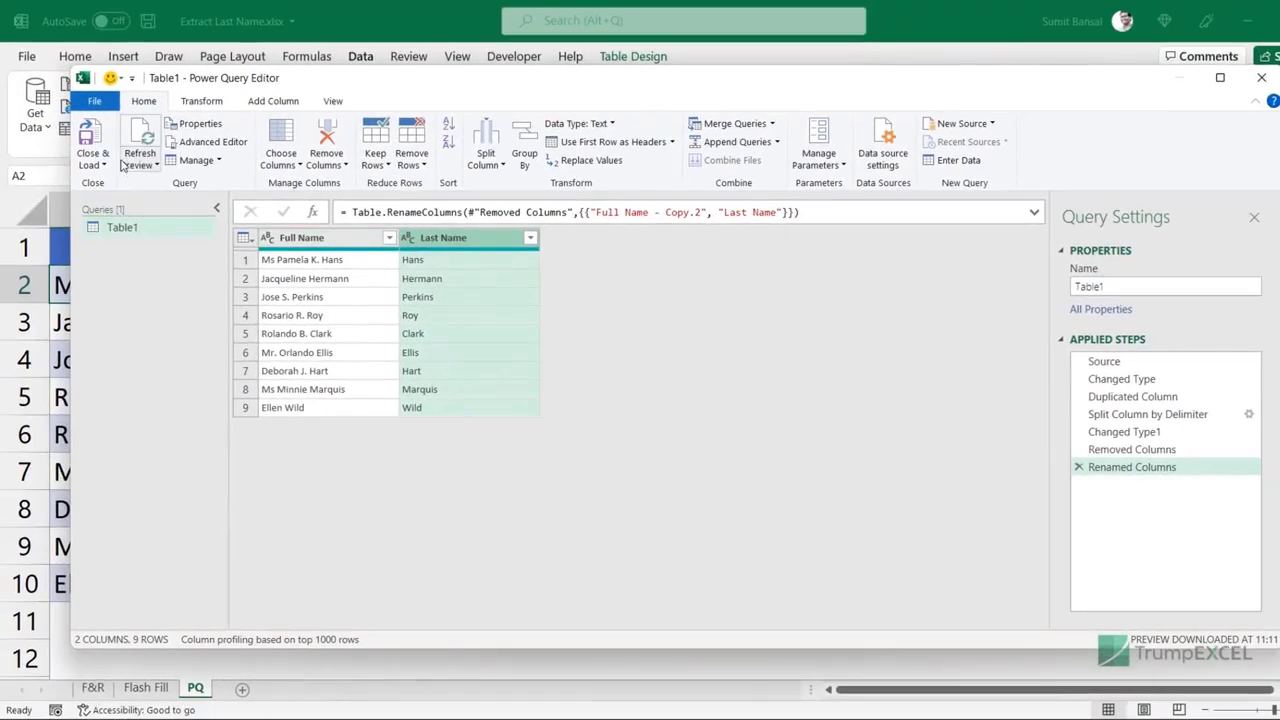
Step: Close & Load the query into a new Table1 sheet, check the PQ sheet, and return to Table1
click(90, 140)
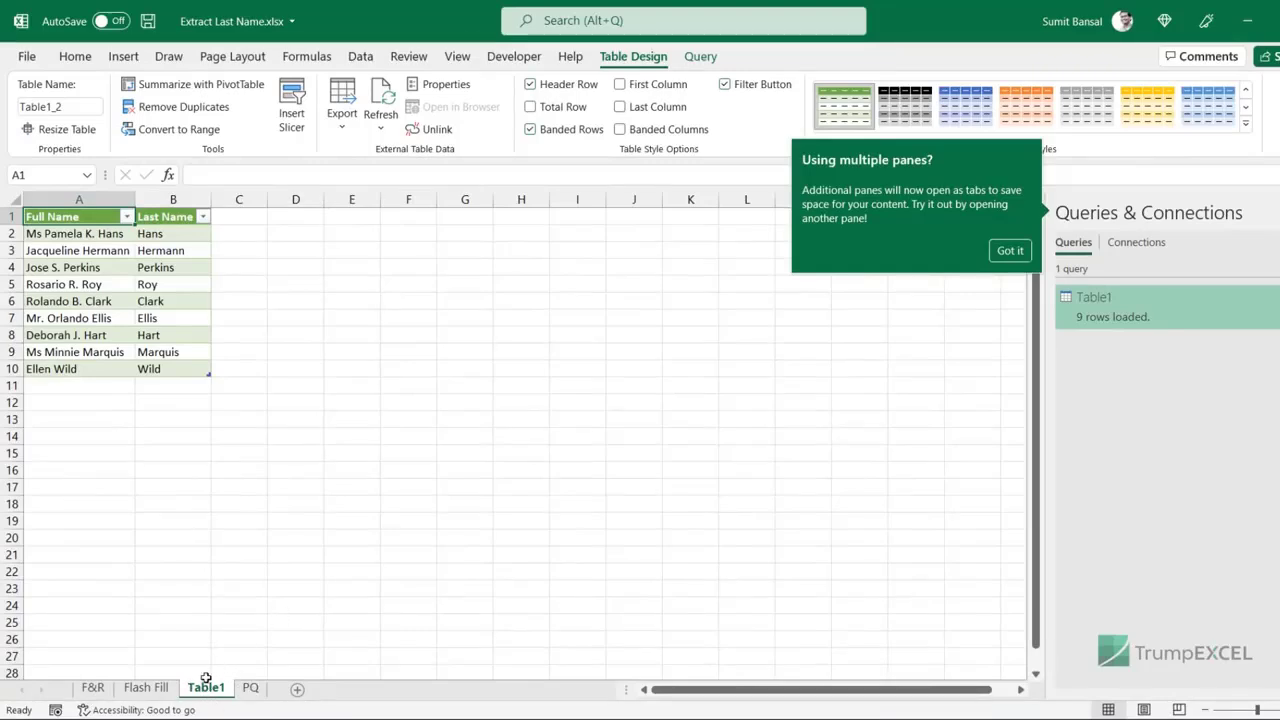
click(250, 688)
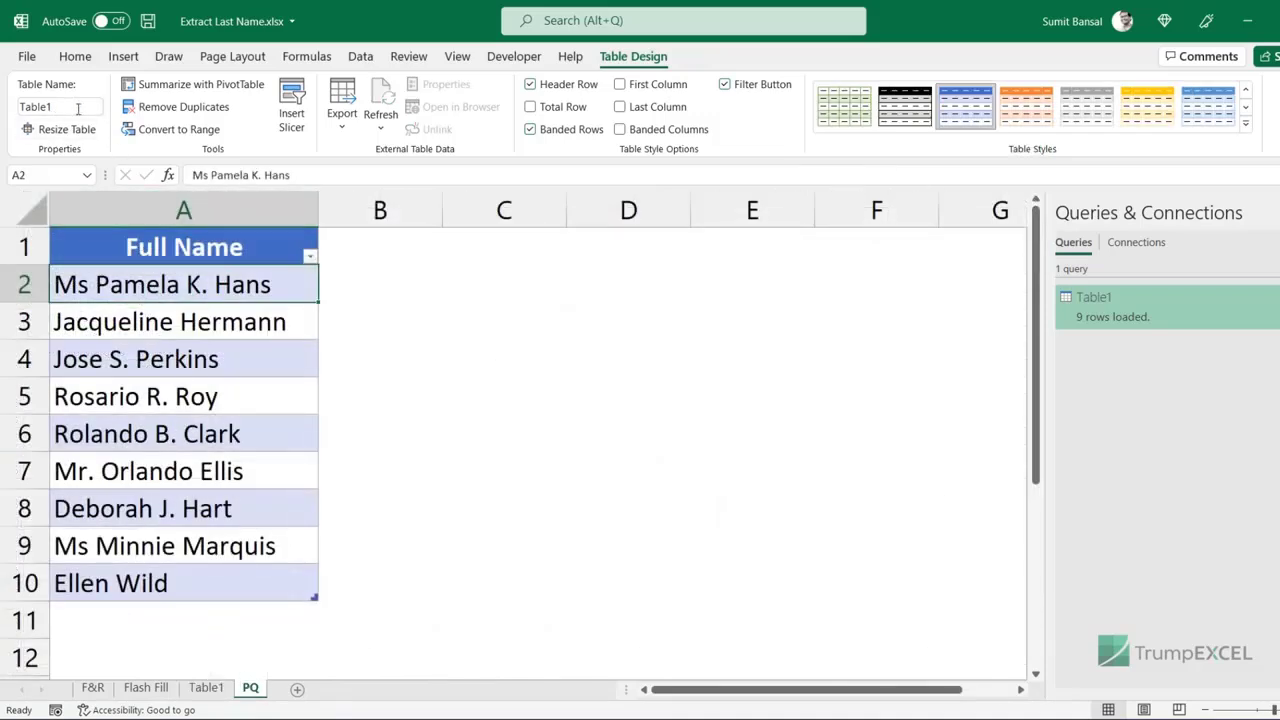
key(alt+j)
key(t)
key(a)
click(210, 690)
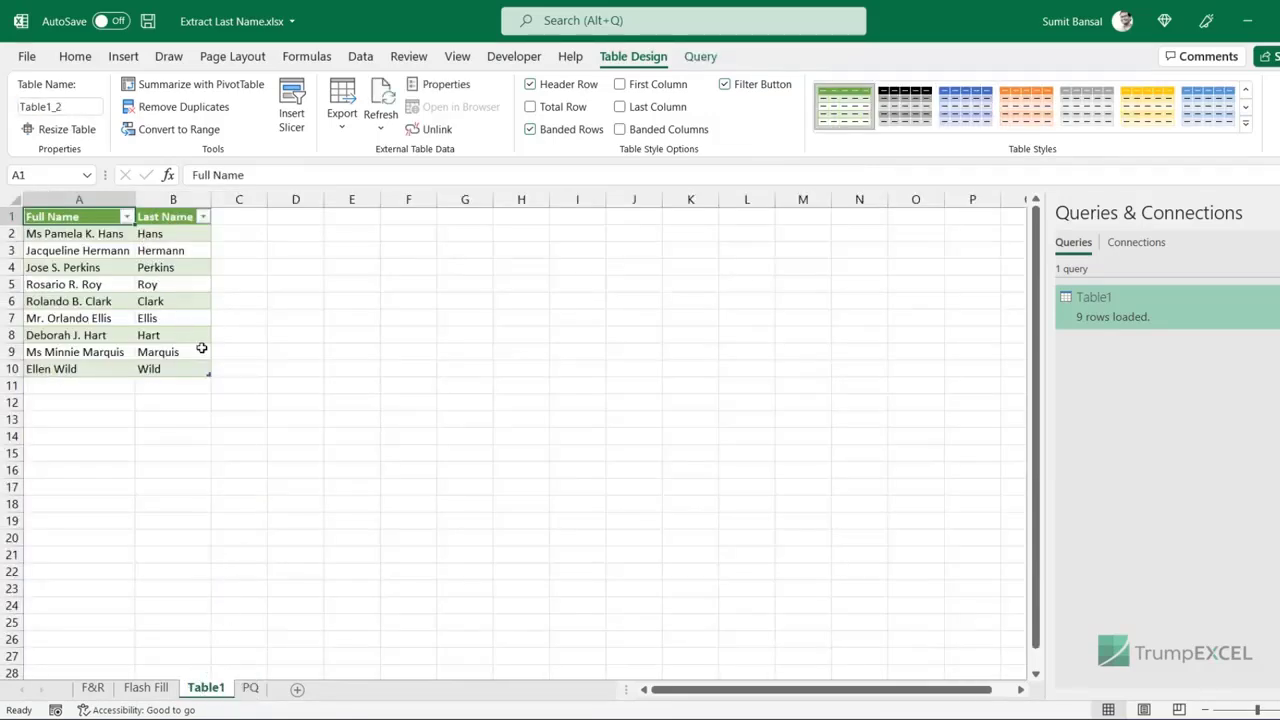
scroll(201, 347, up, 5)
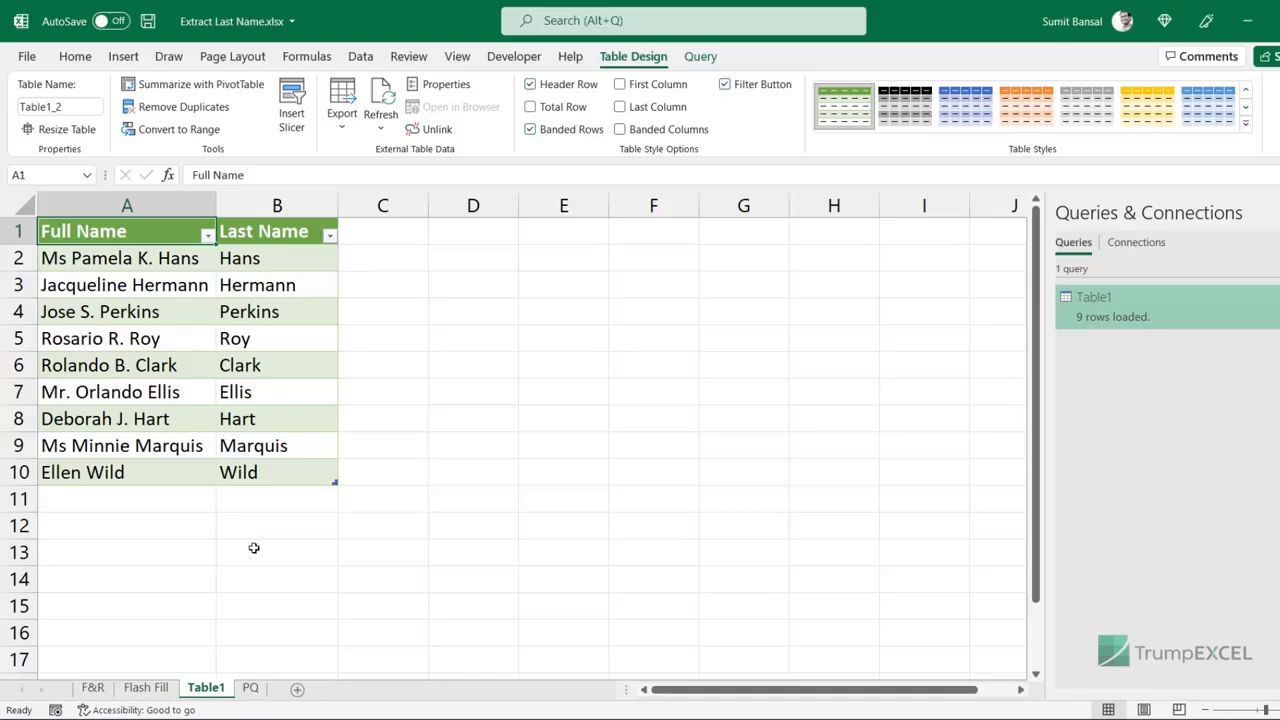
Step: On the PQ sheet, change the surnames to Ray in A5, Smith in A4 and Scott in A7
click(251, 688)
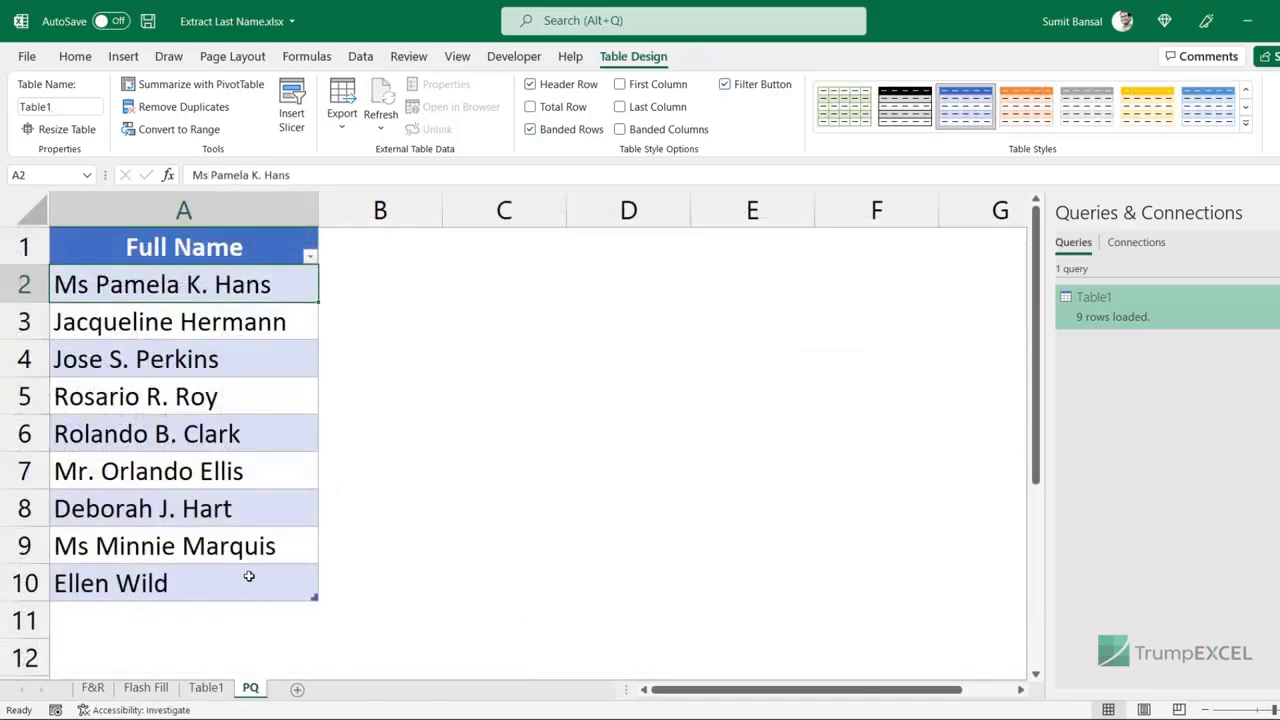
double_click(234, 399)
key(BackSpace)
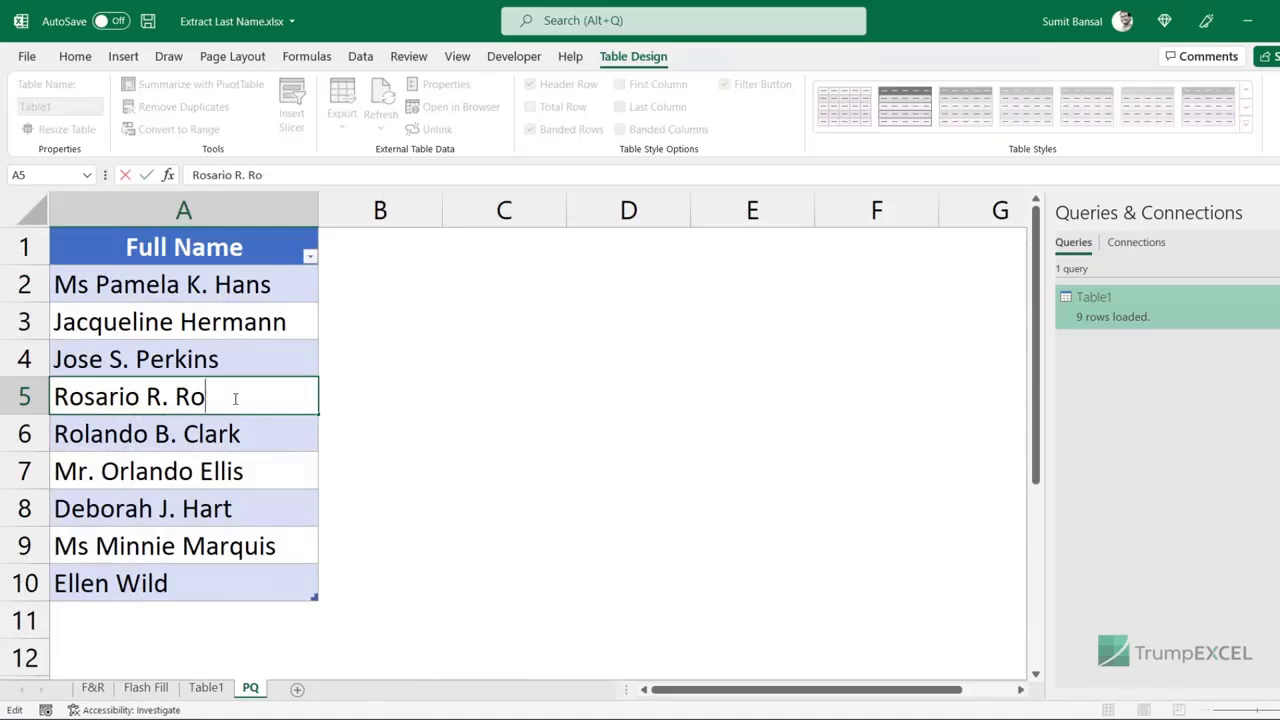
key(BackSpace)
key(BackSpace)
text(Ray)
click(255, 358)
double_click(251, 360)
drag(251, 360, 135, 362)
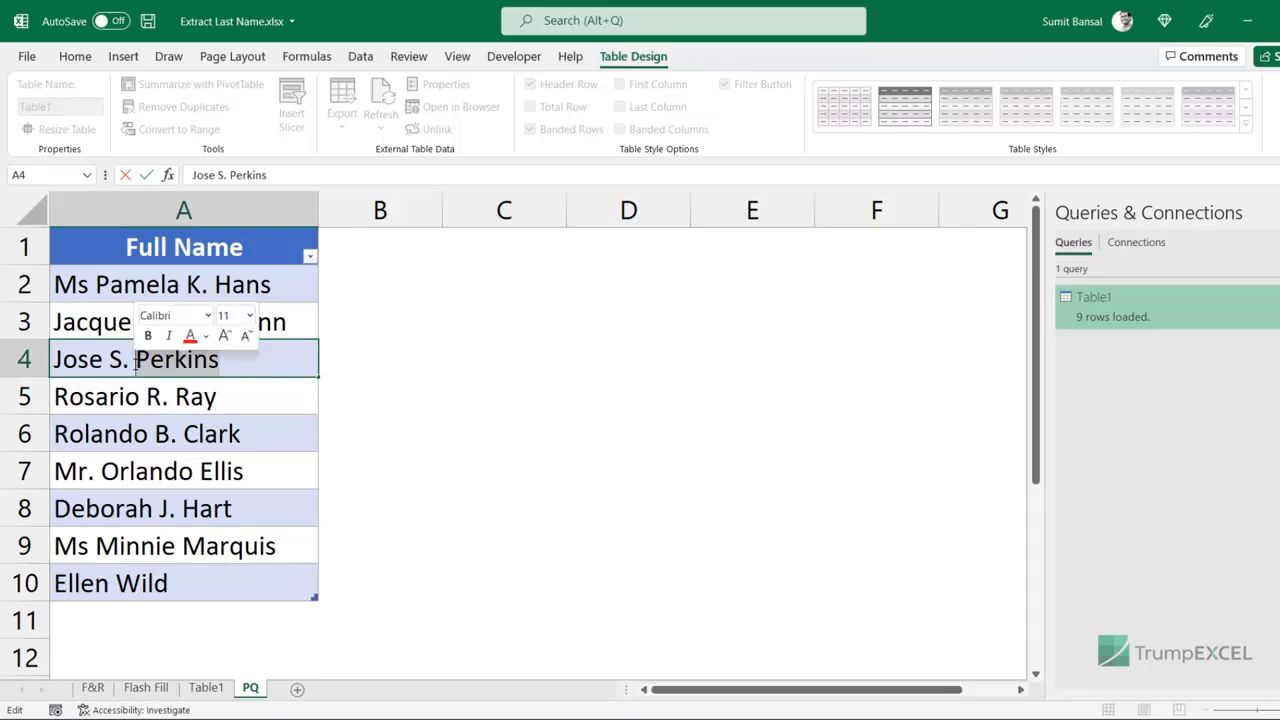
text(Smith)
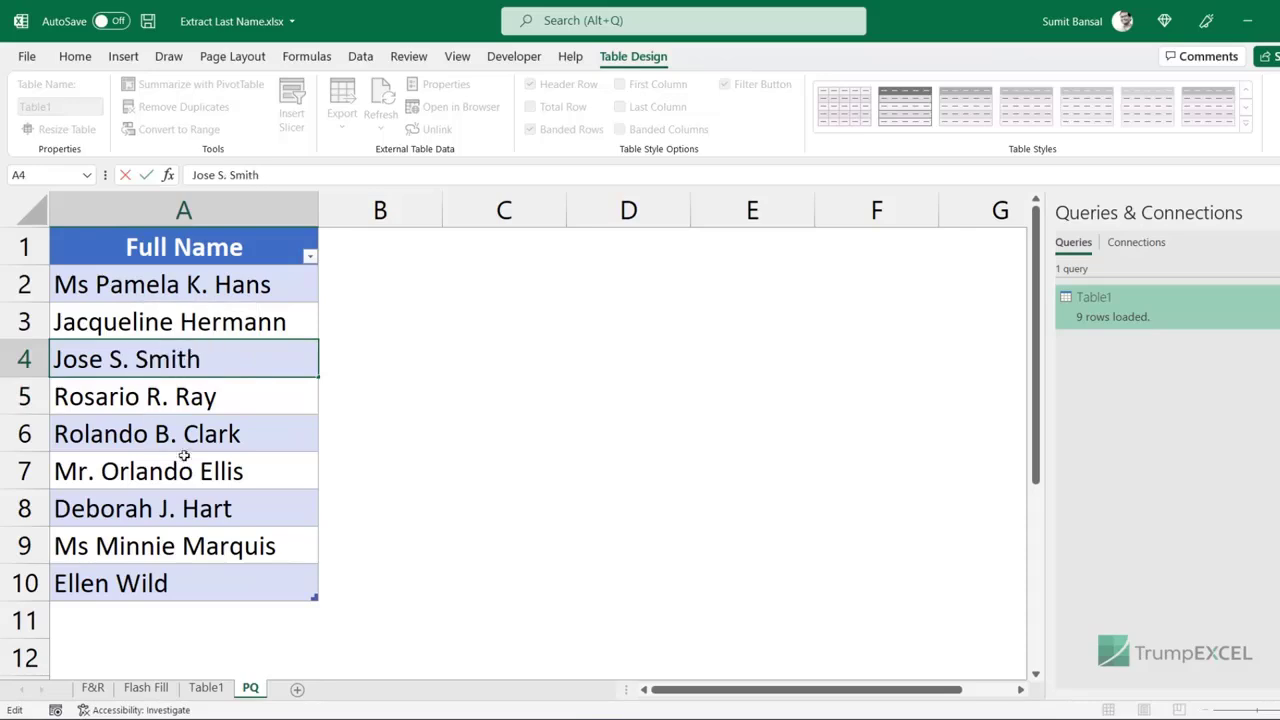
click(257, 468)
double_click(250, 470)
drag(250, 470, 203, 470)
text(S)
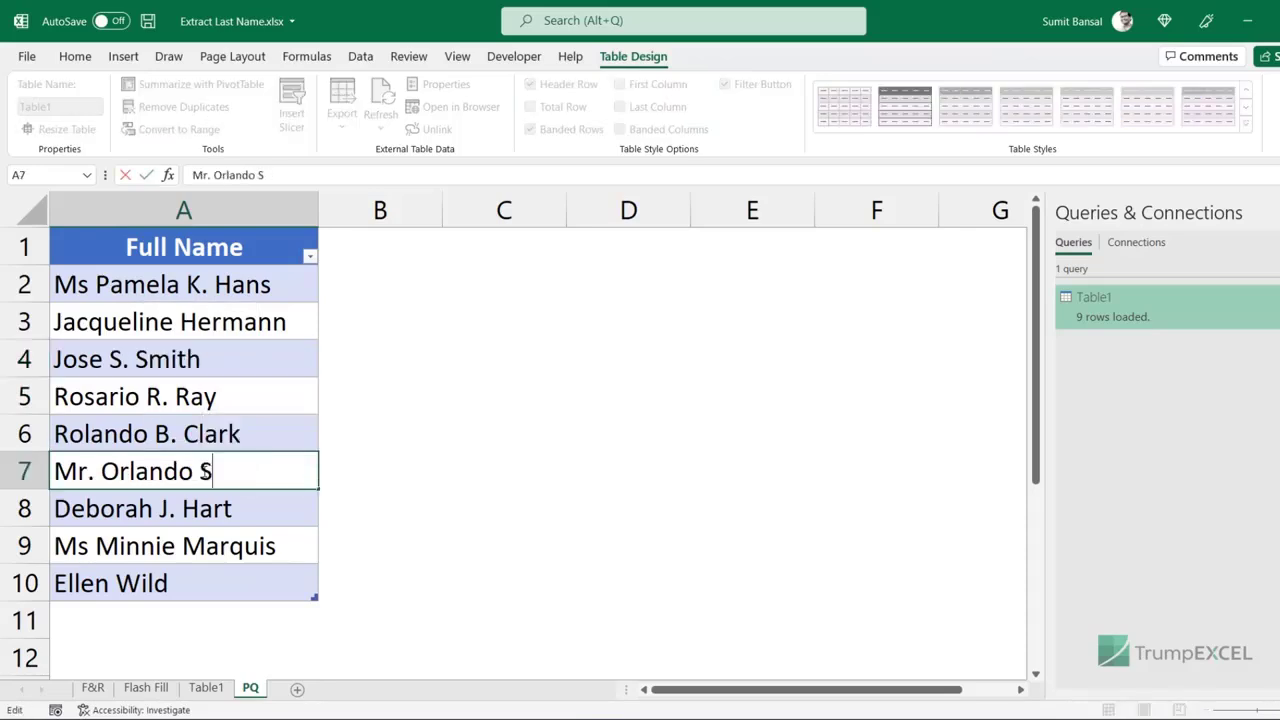
text(cott)
key(Return)
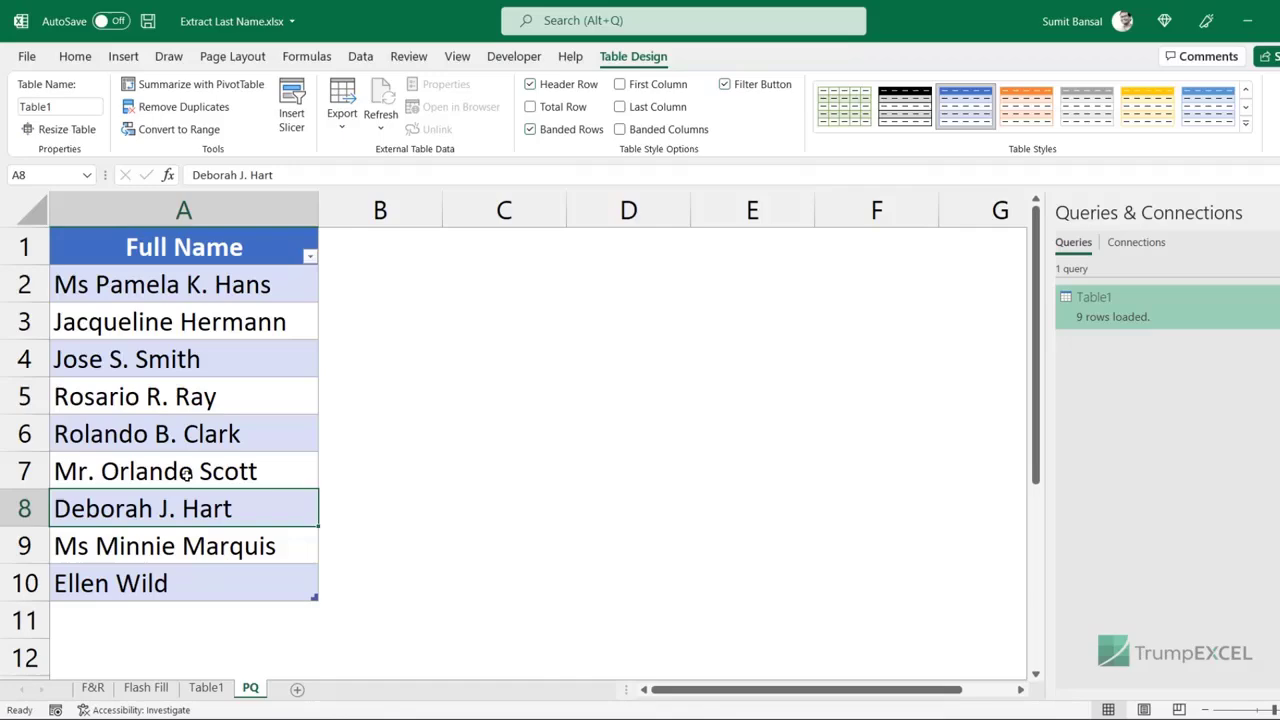
Step: Refresh the Table1 query so Last Name shows Smith, Ray and Scott, then select B2:B10
click(214, 692)
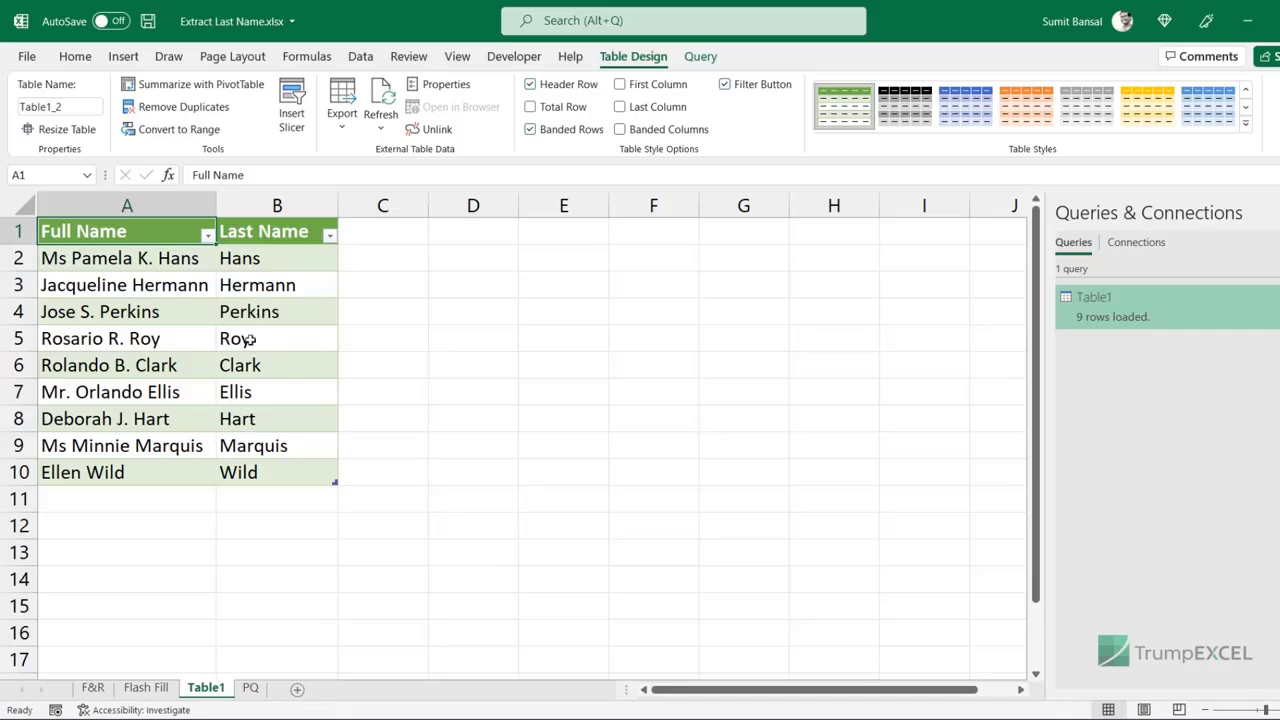
right_click(260, 259)
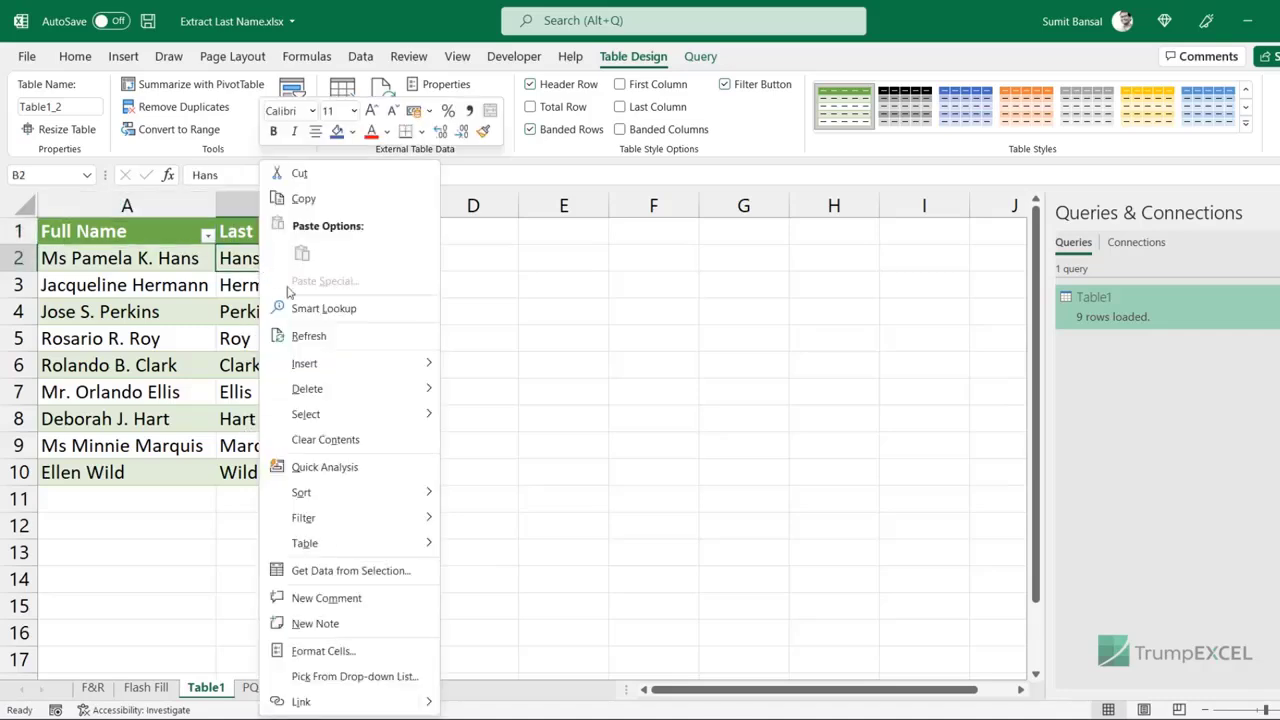
click(310, 337)
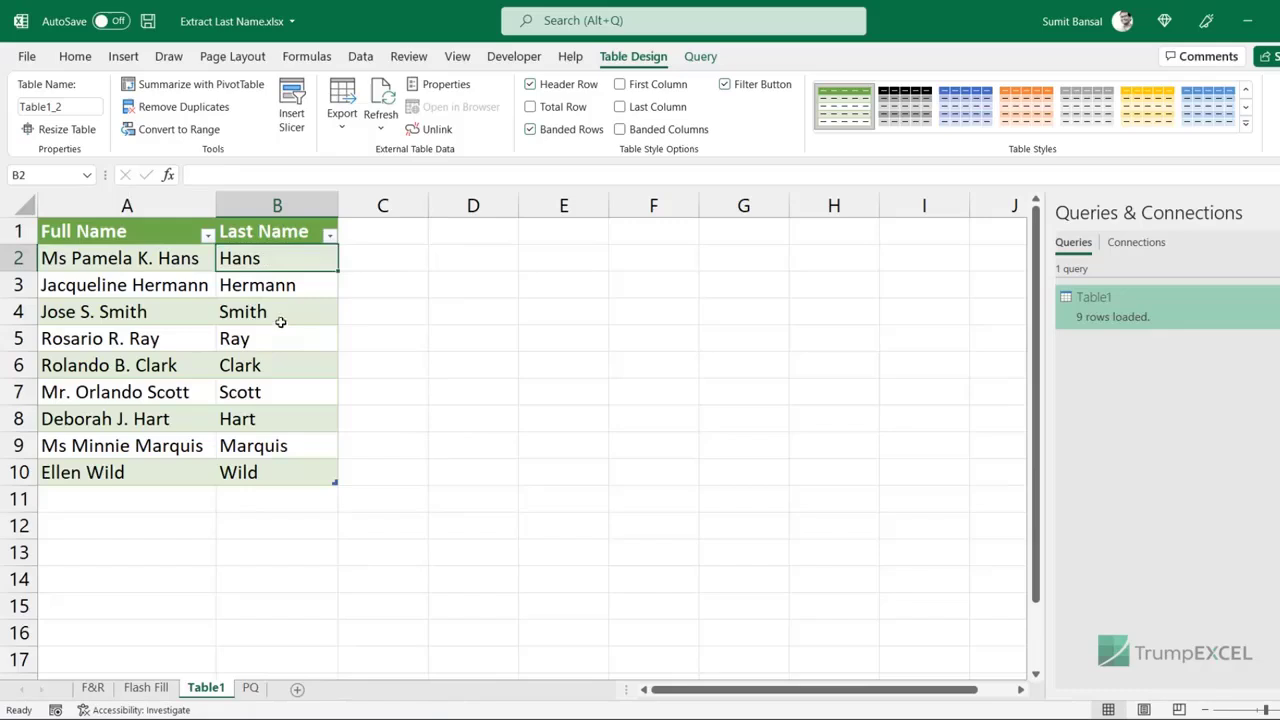
drag(260, 258, 251, 468)
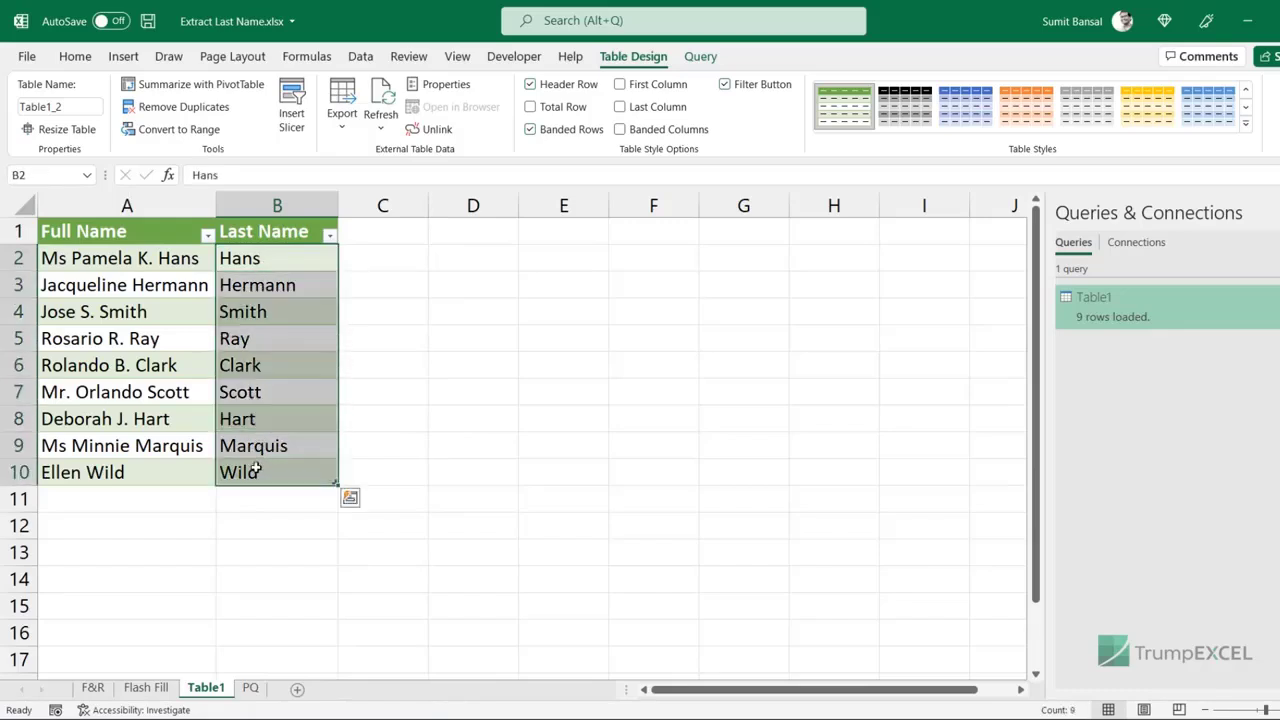